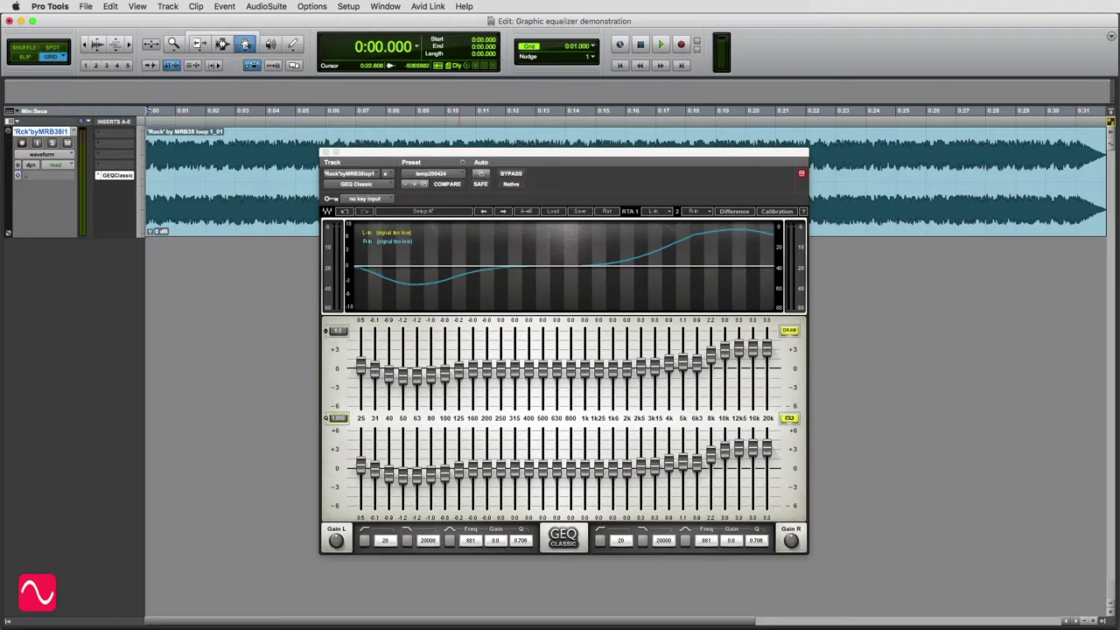
# - Play the rock loop with the low-cut, high-boost EQ curve, then replay it, toggling the equalizer's bypass about every four seconds
pyautogui.press('space')
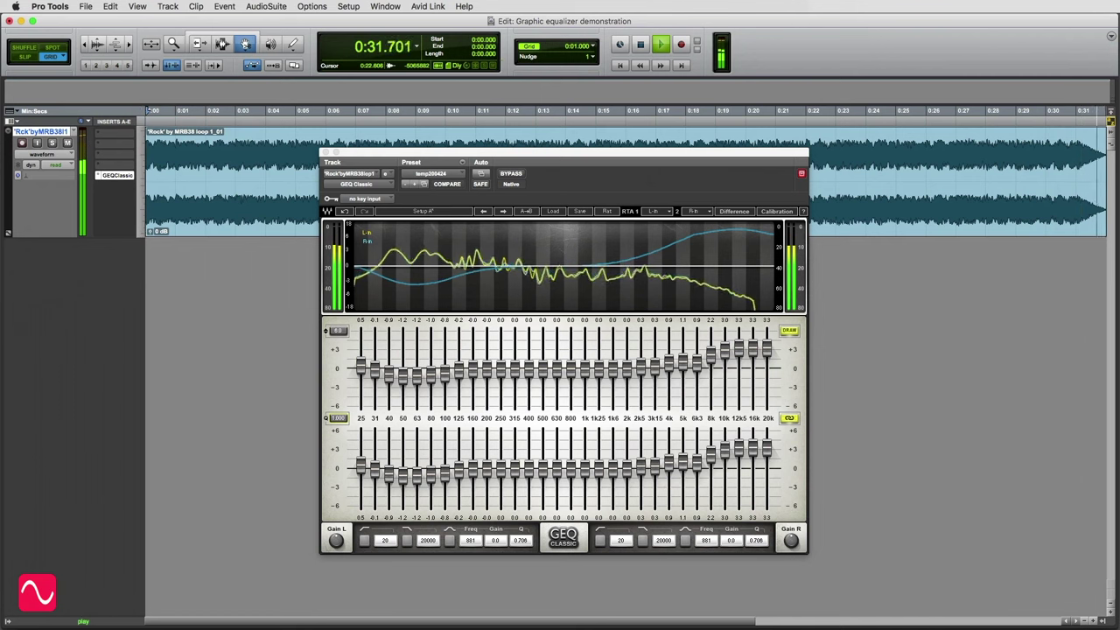
pyautogui.press('space')
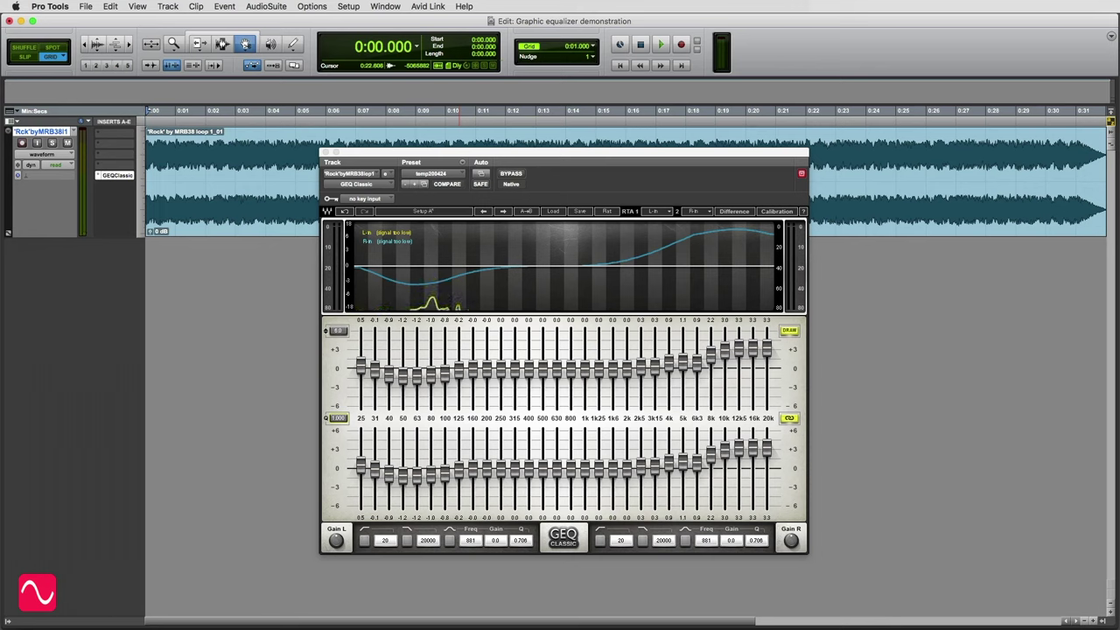
pyautogui.click(512, 177)
pyautogui.press('space')
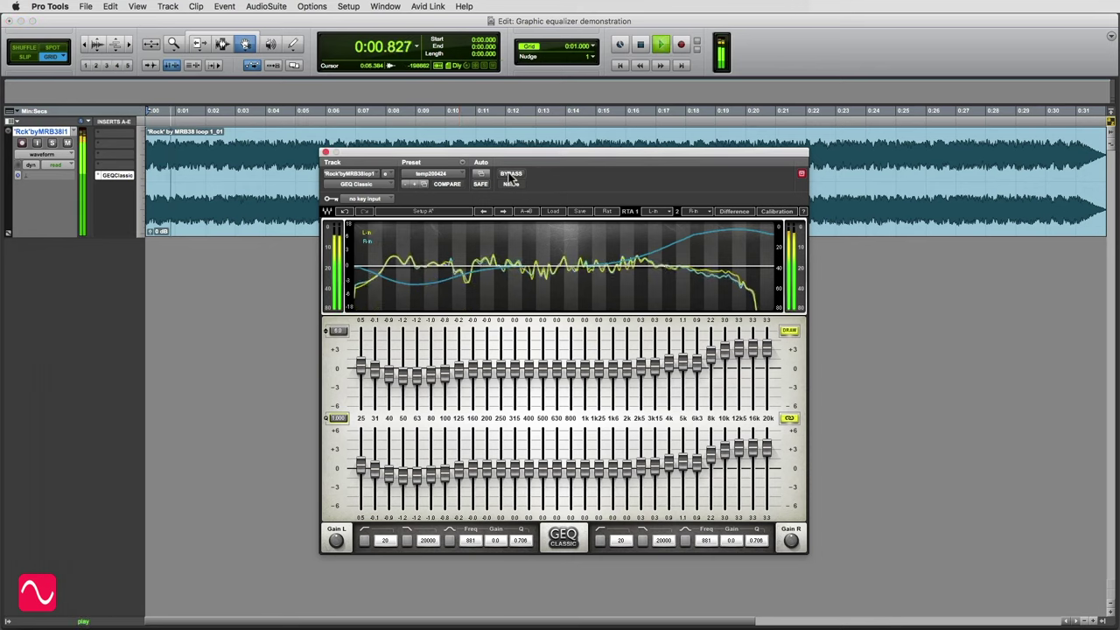
pyautogui.click(511, 175)
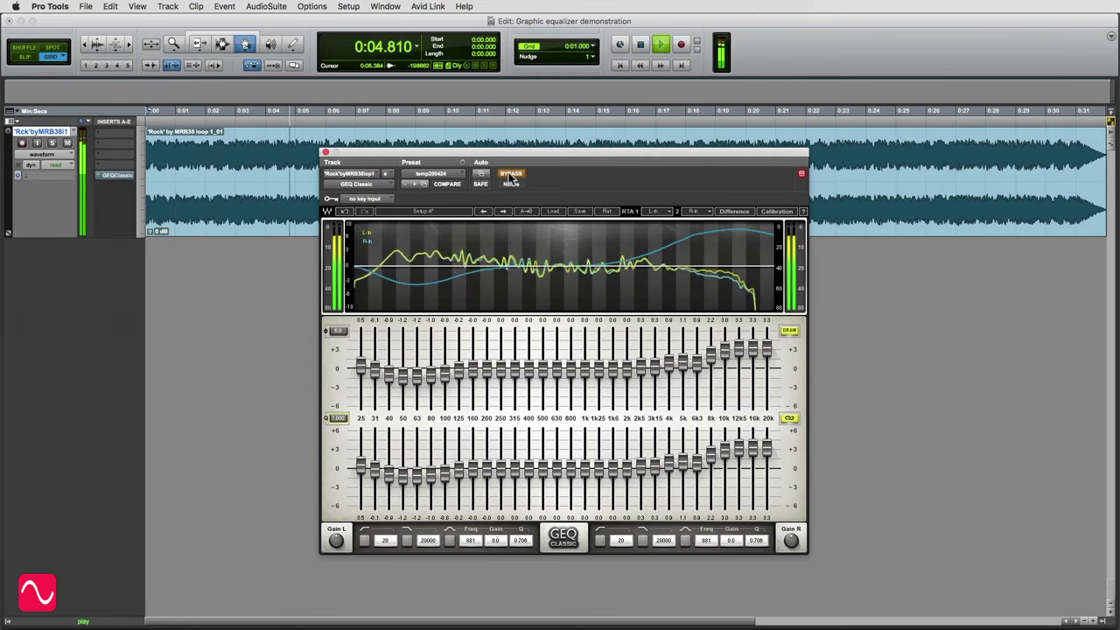
pyautogui.click(512, 175)
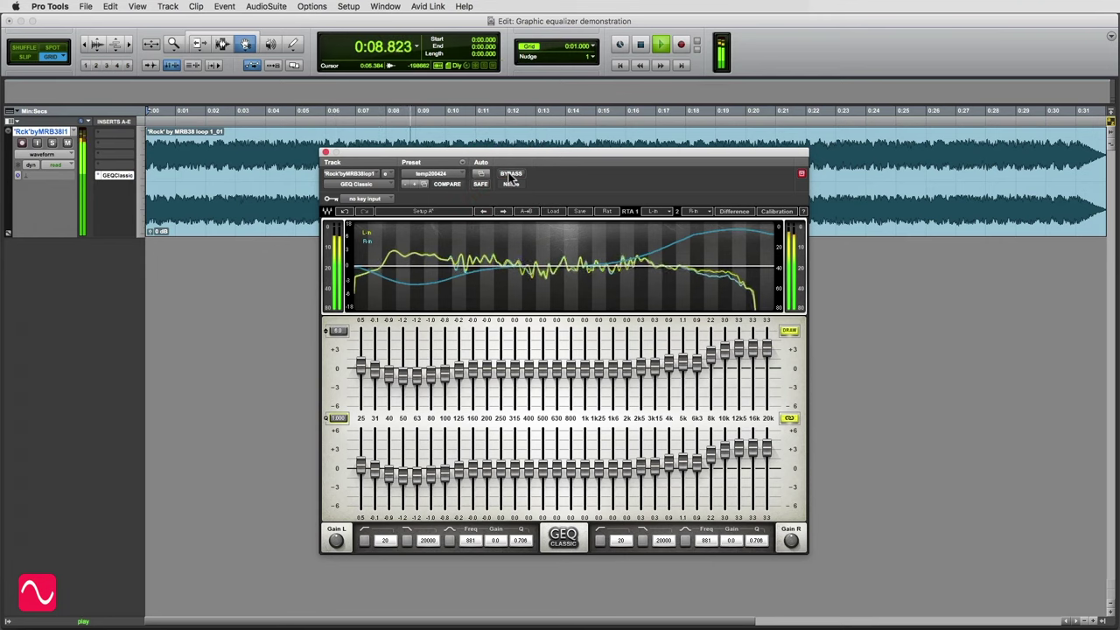
pyautogui.click(512, 175)
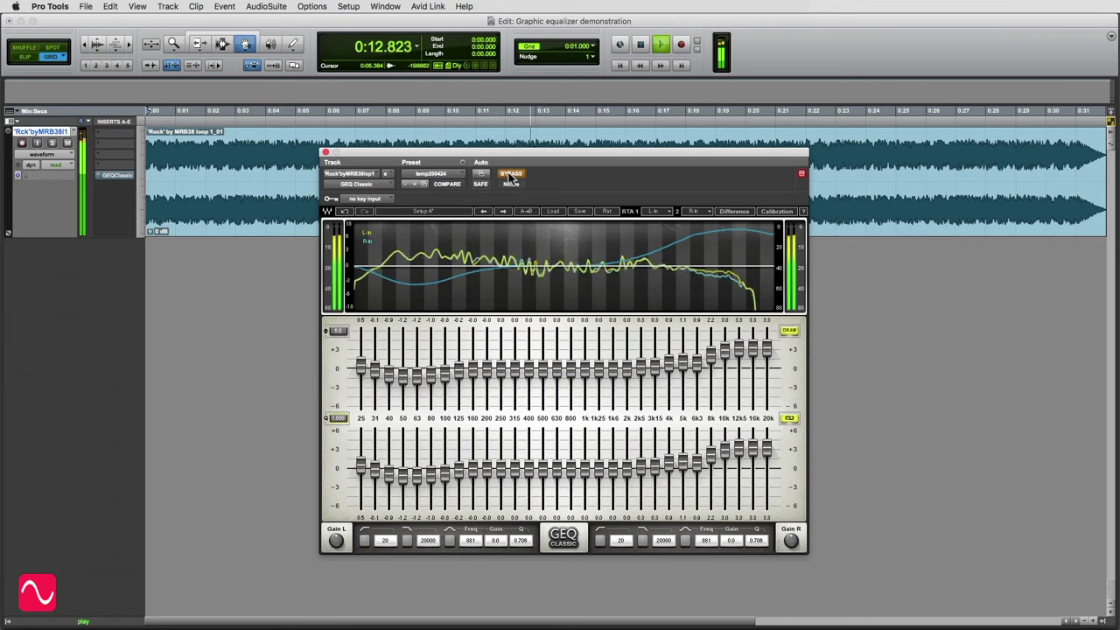
pyautogui.click(512, 175)
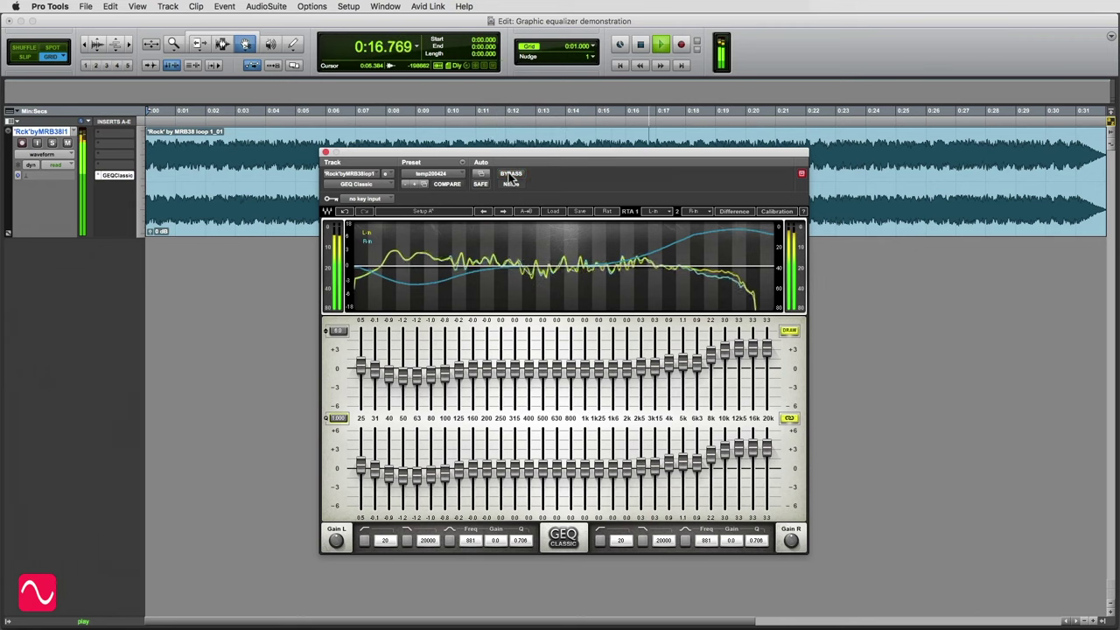
pyautogui.click(512, 175)
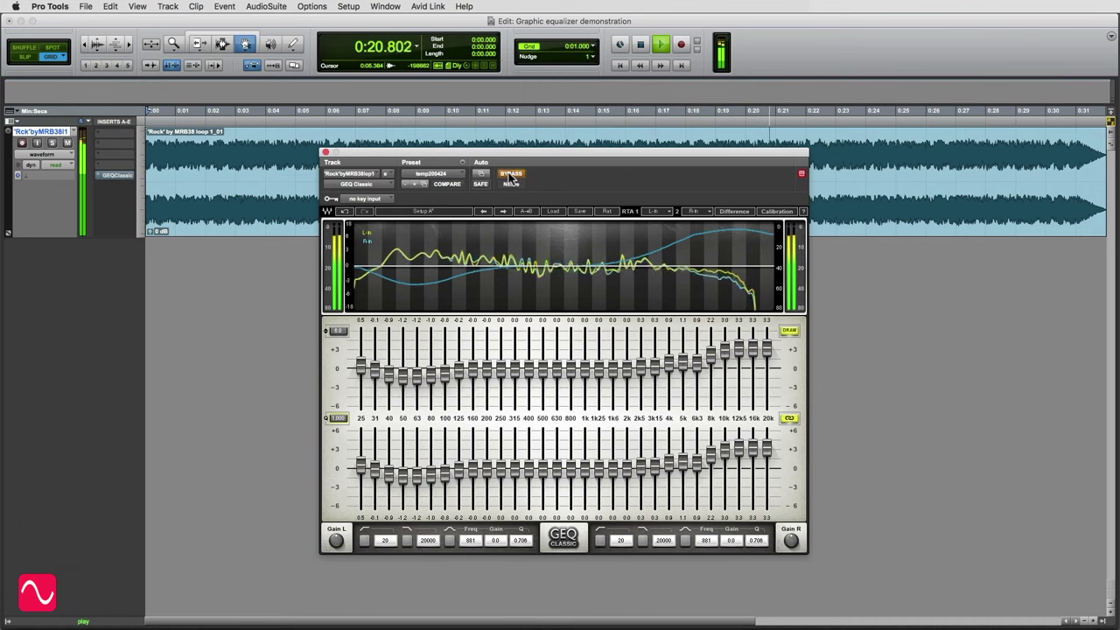
pyautogui.click(512, 175)
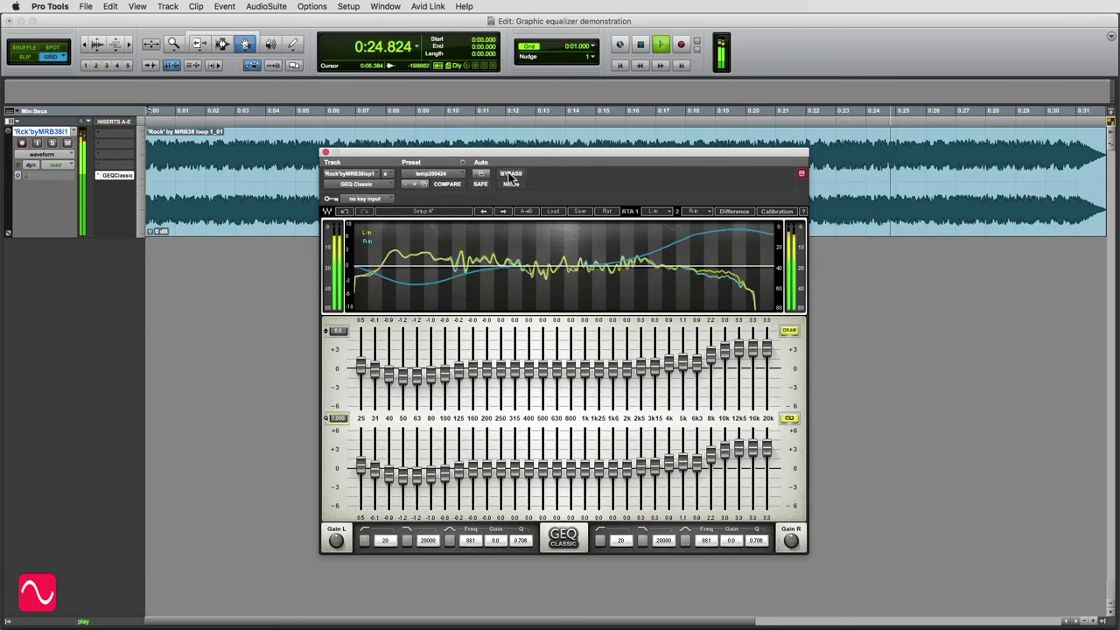
pyautogui.click(512, 175)
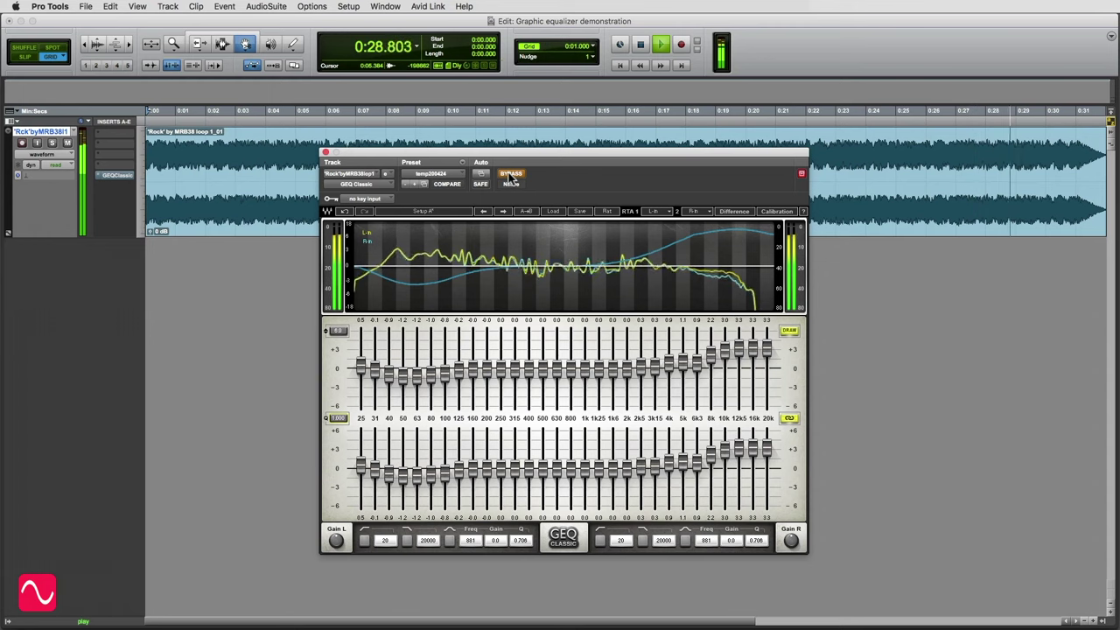
pyautogui.click(511, 175)
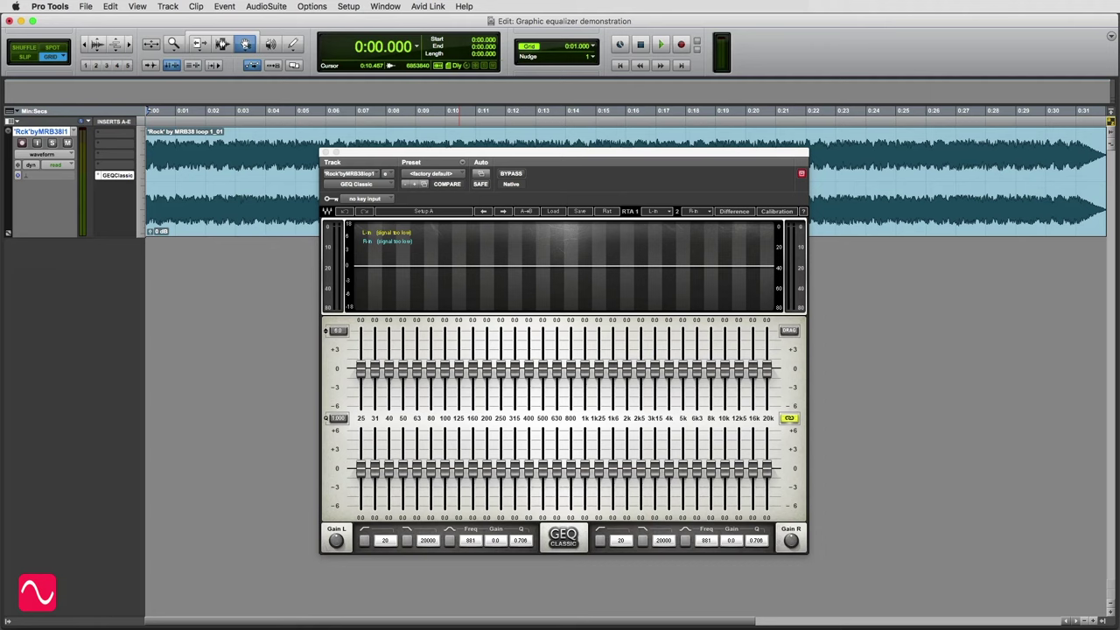
# - Play the rock loop with the flat factory default, then with the rising tilt curve from -1.0 to 1.0 dB
pyautogui.press('space')
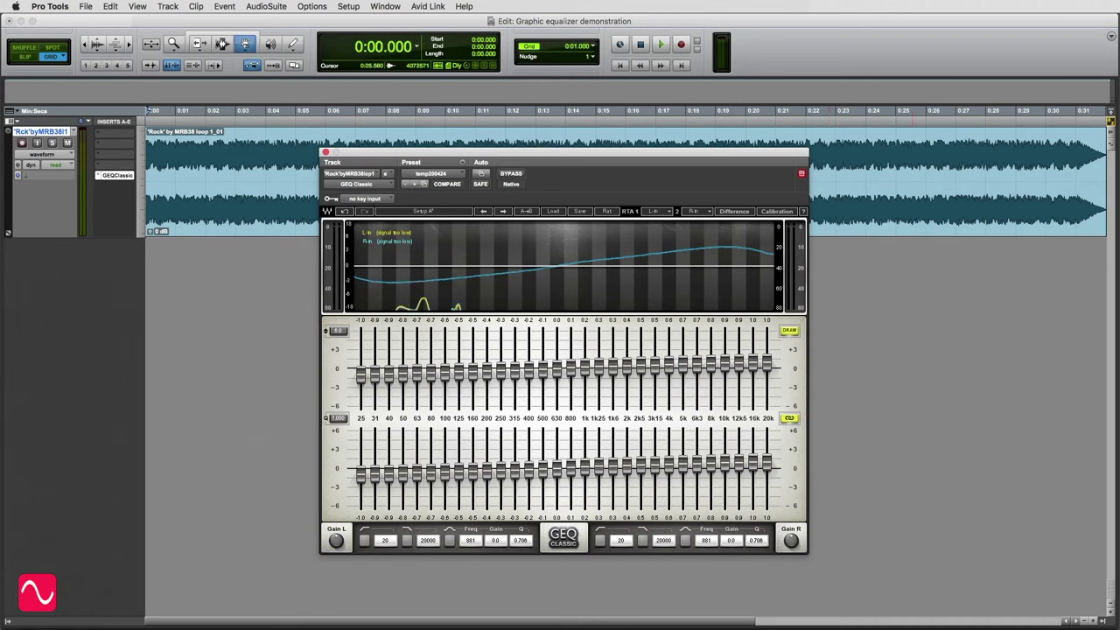
pyautogui.press('space')
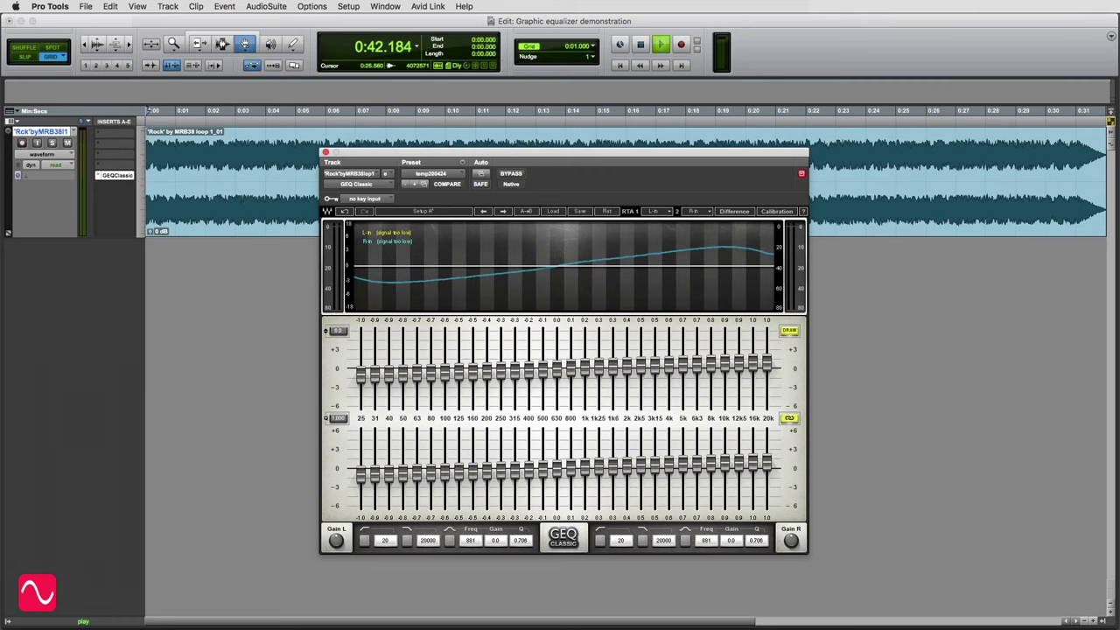
pyautogui.press('space')
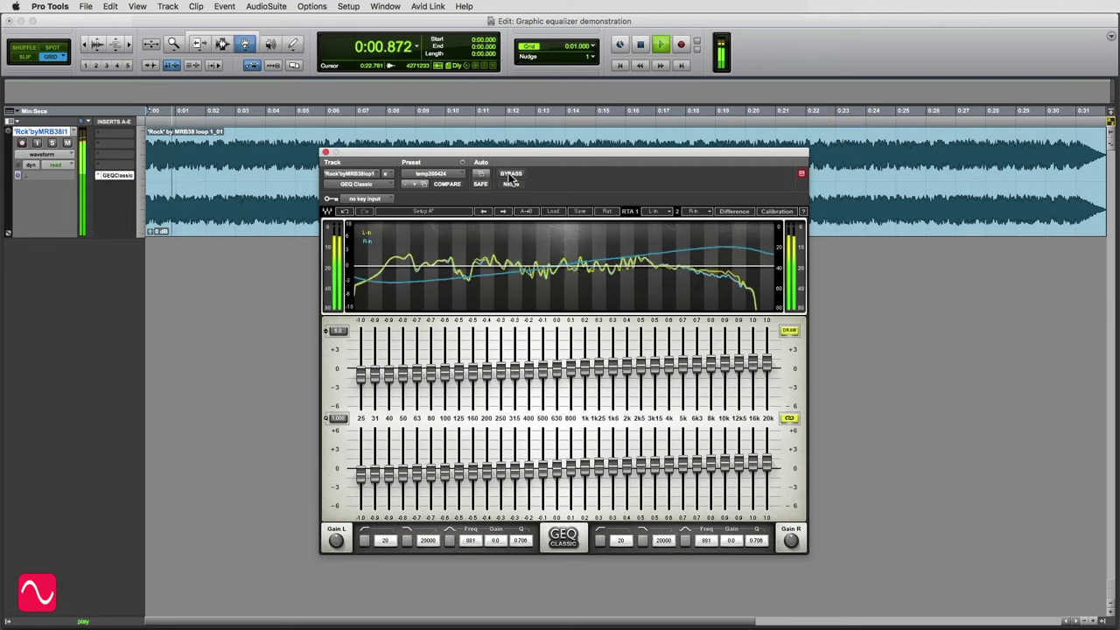
# - Compare the rising tilt curve with the unprocessed loop by toggling the equalizer's bypass about every four seconds, and stop playback
pyautogui.click(512, 175)
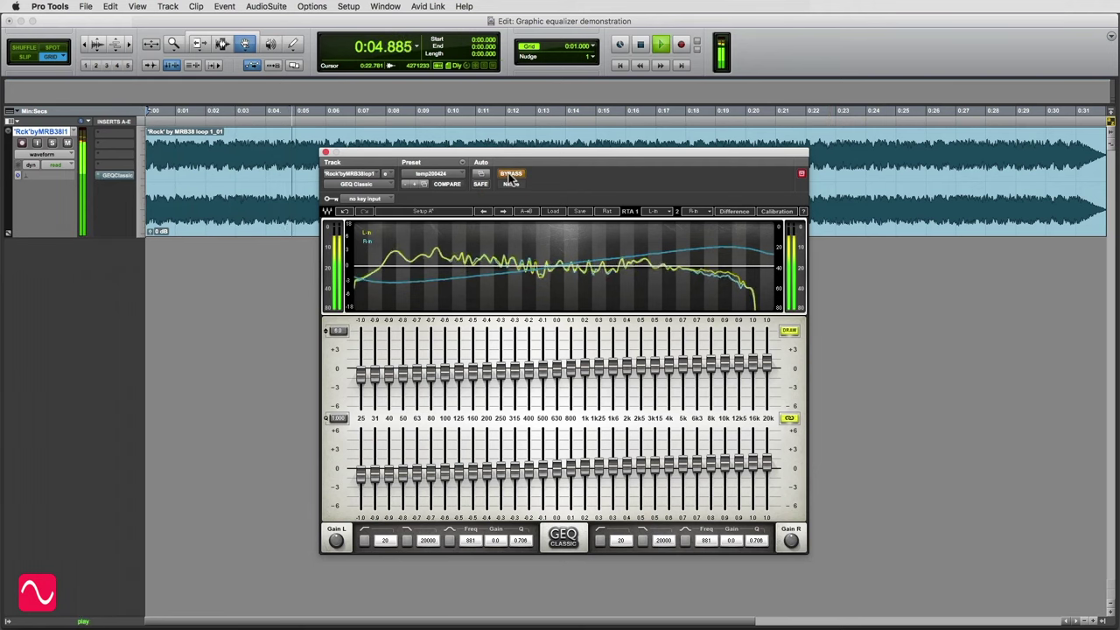
pyautogui.click(511, 175)
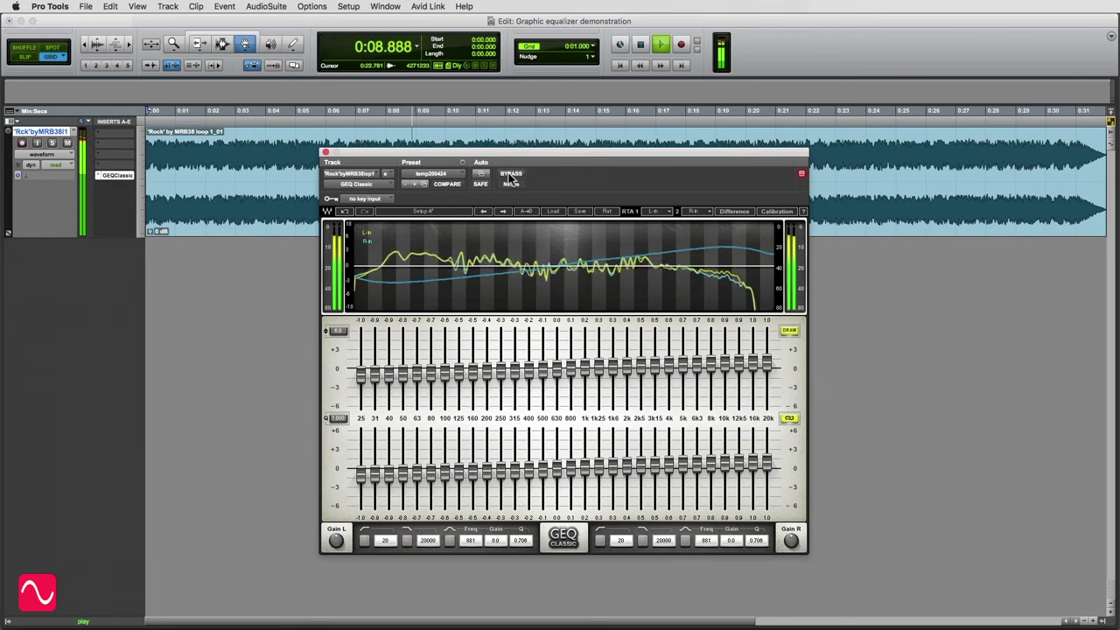
pyautogui.click(511, 175)
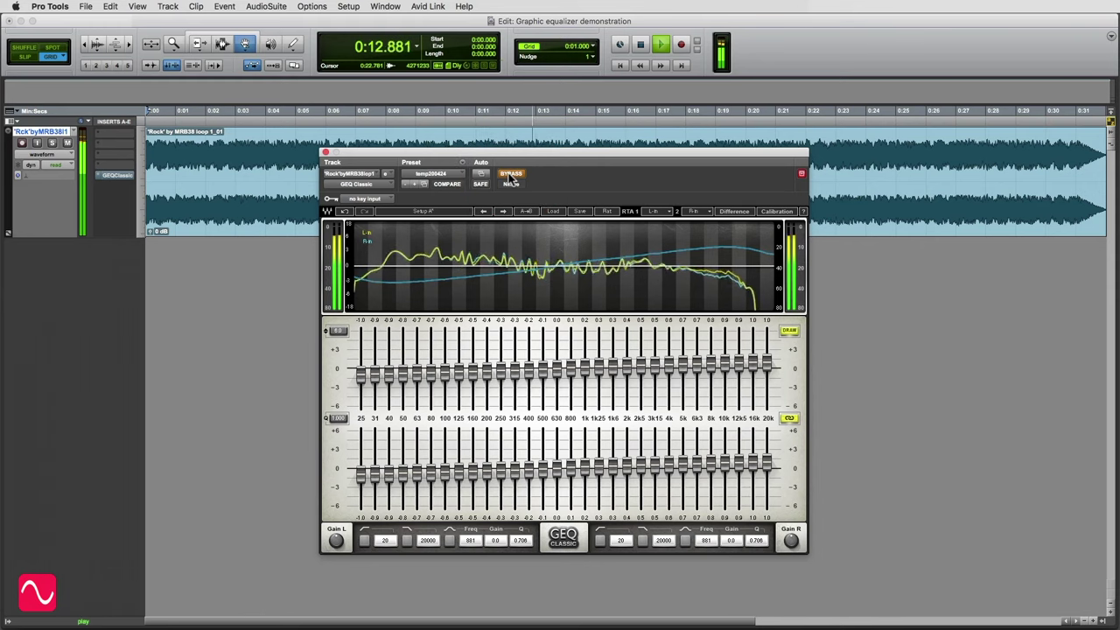
pyautogui.click(512, 175)
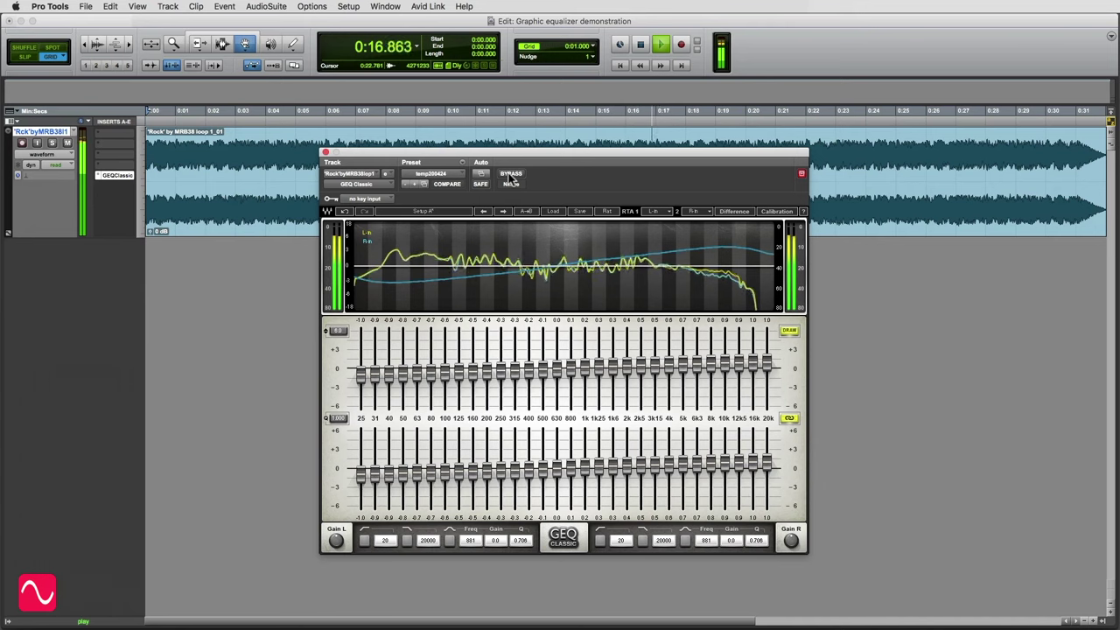
pyautogui.click(512, 175)
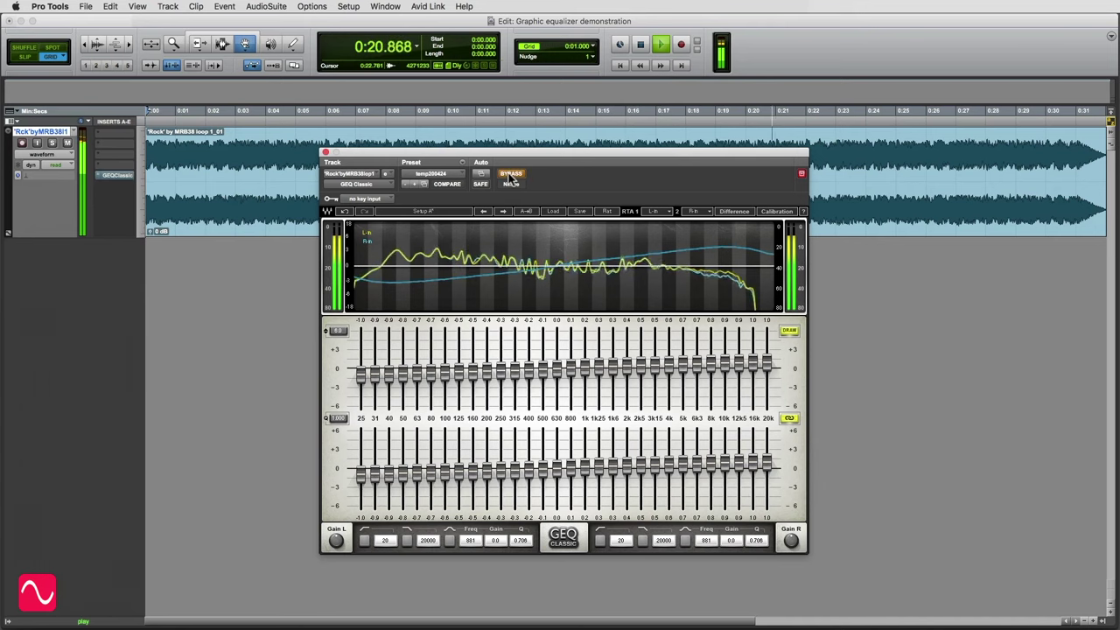
pyautogui.click(512, 175)
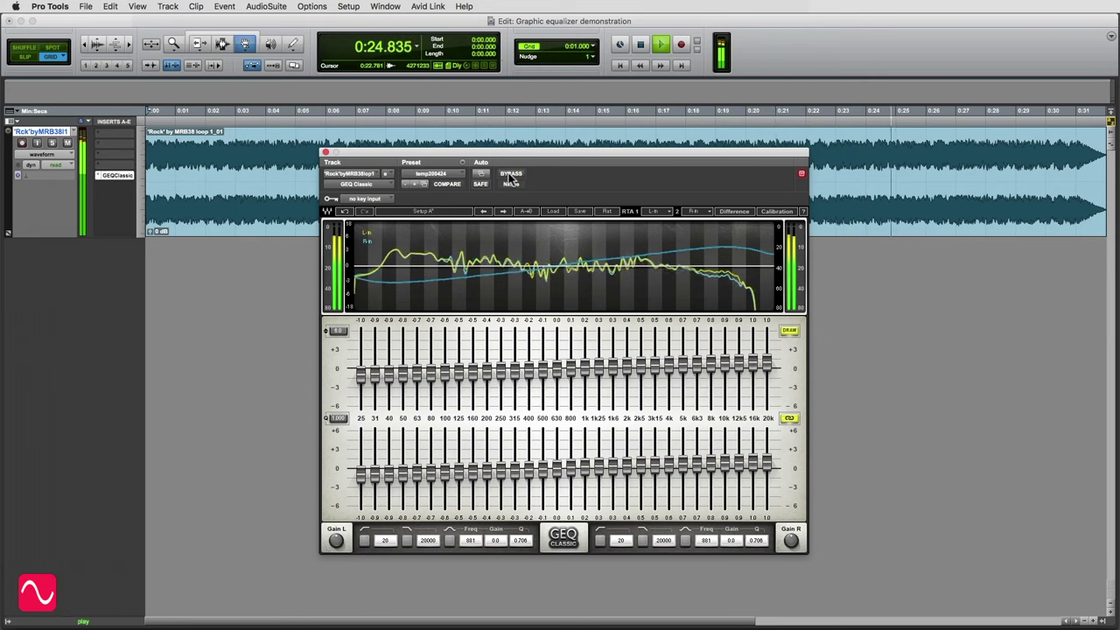
pyautogui.click(511, 175)
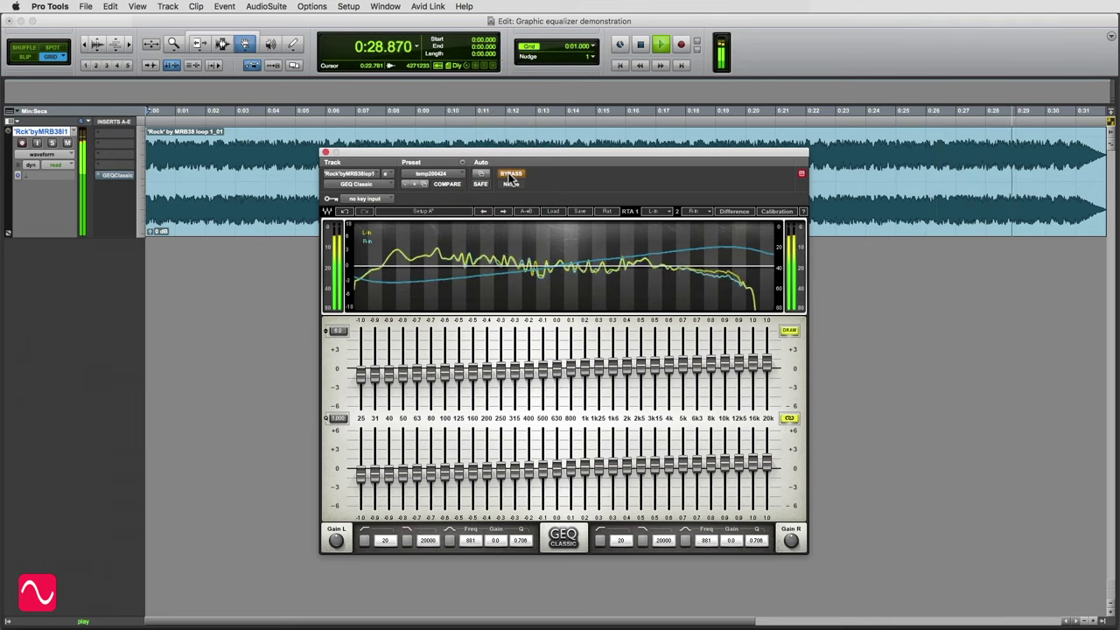
pyautogui.click(512, 175)
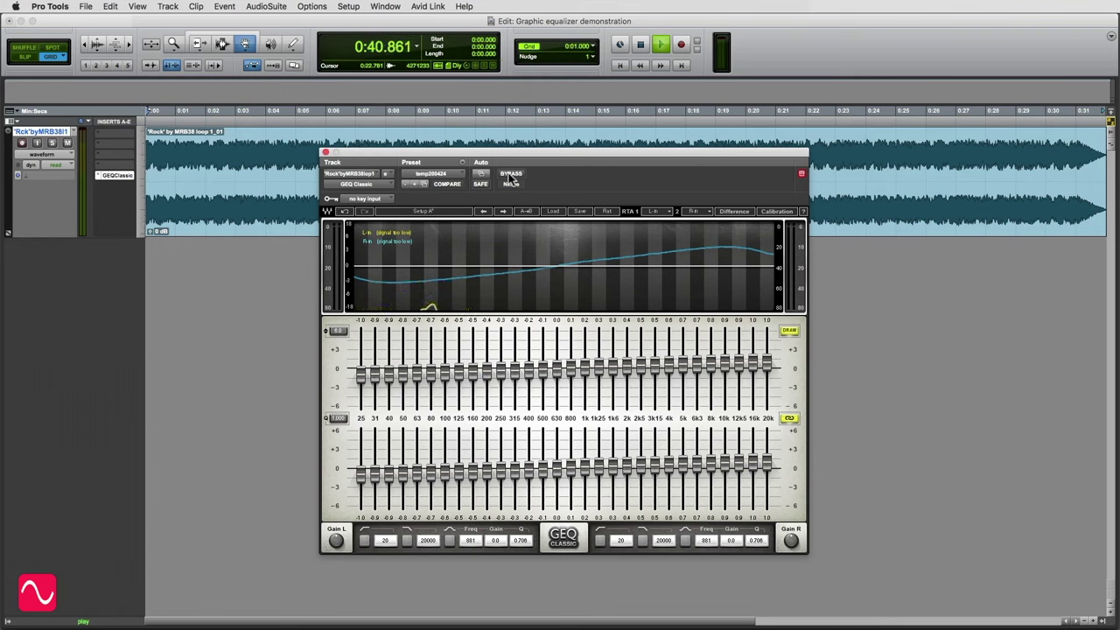
pyautogui.press('space')
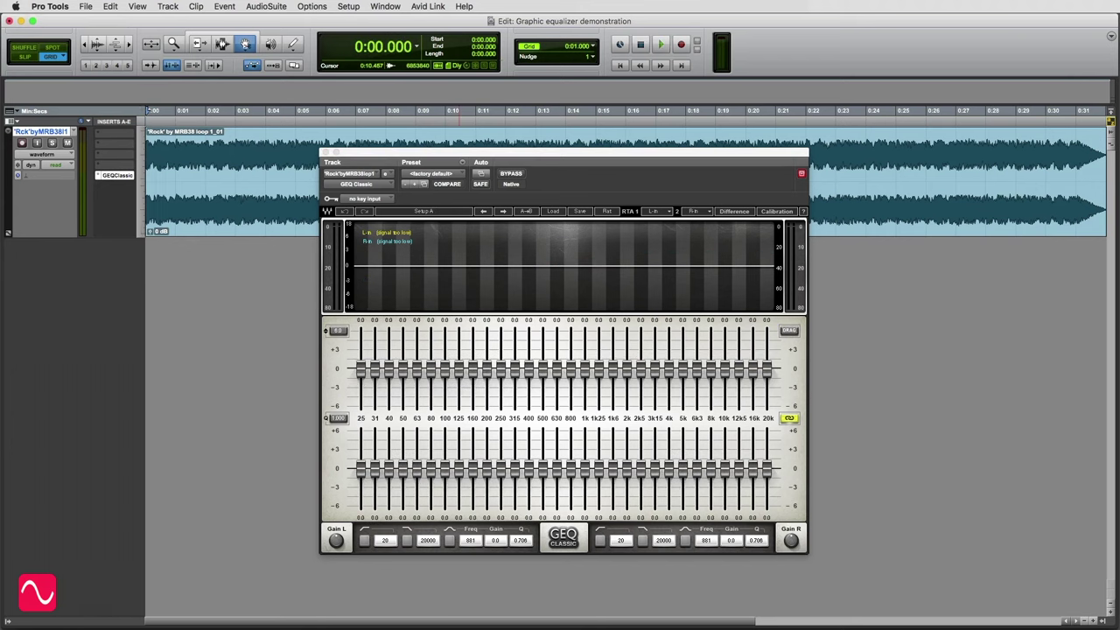
# - Play the rock loop with the equalizer flat, then with the falling tilt curve from 1.0 to -1.0 dB
pyautogui.press('space')
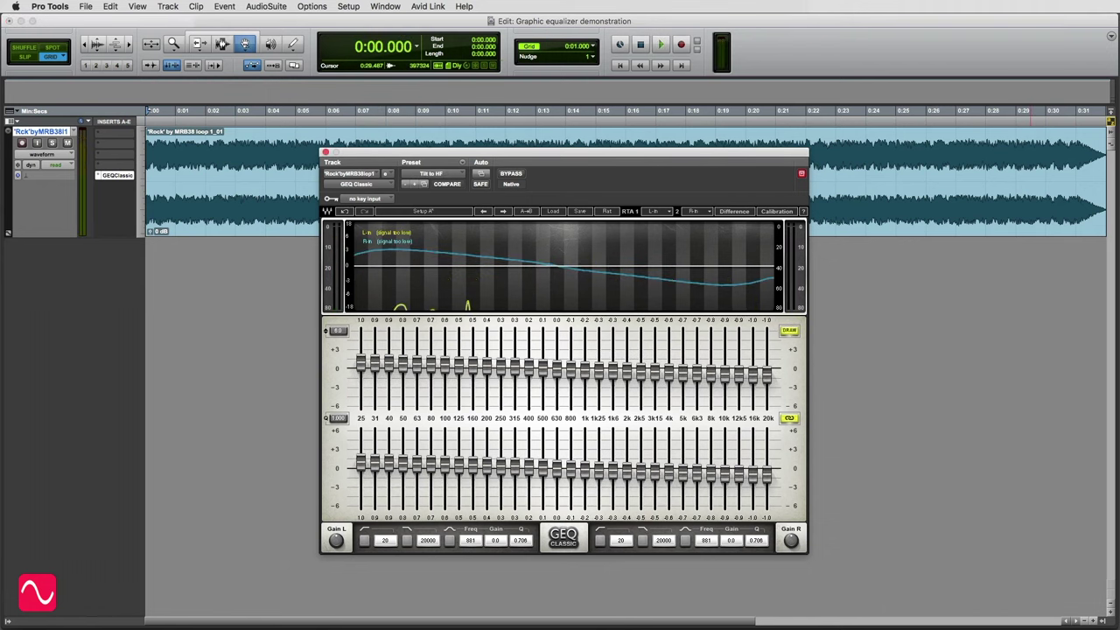
pyautogui.press('space')
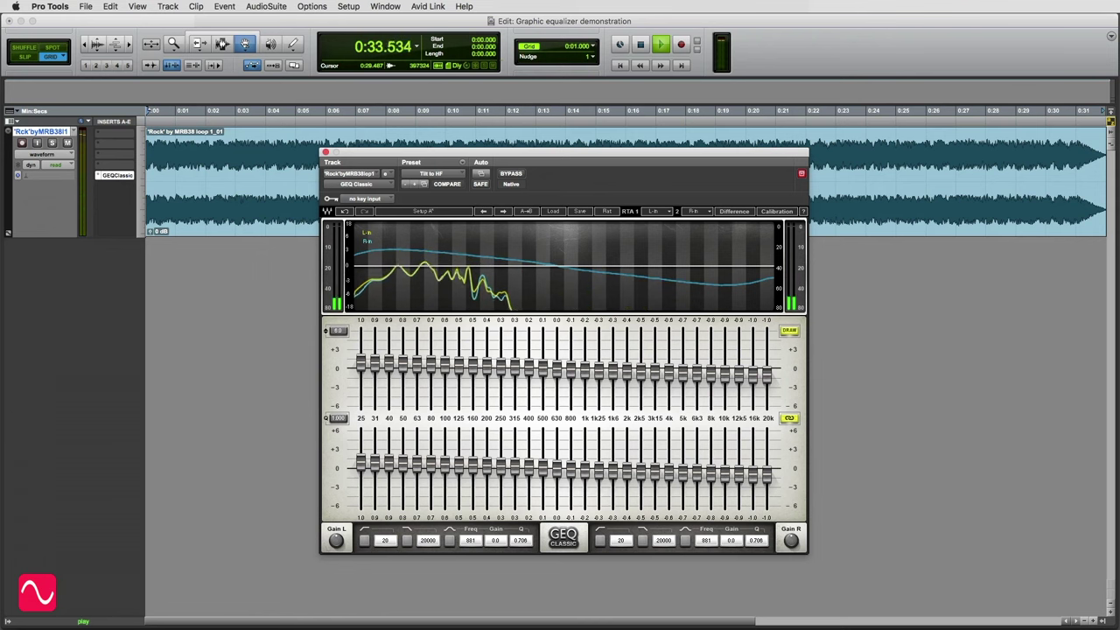
# - Compare the falling tilt curve with the unprocessed loop by toggling the equalizer's bypass about every four seconds, and stop playback
pyautogui.click(510, 174)
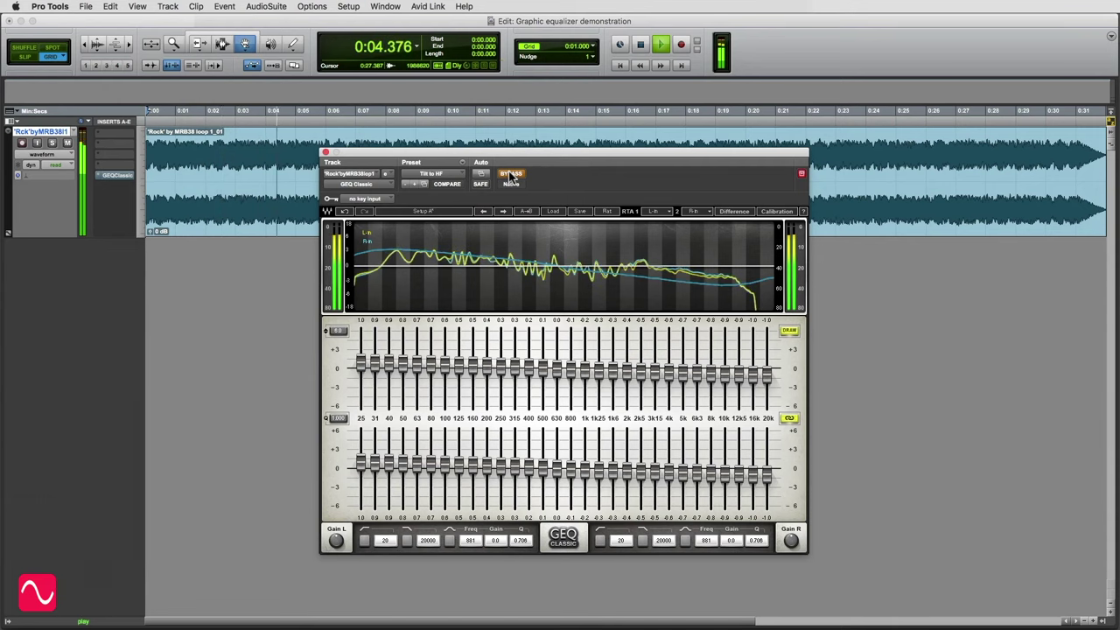
pyautogui.click(511, 174)
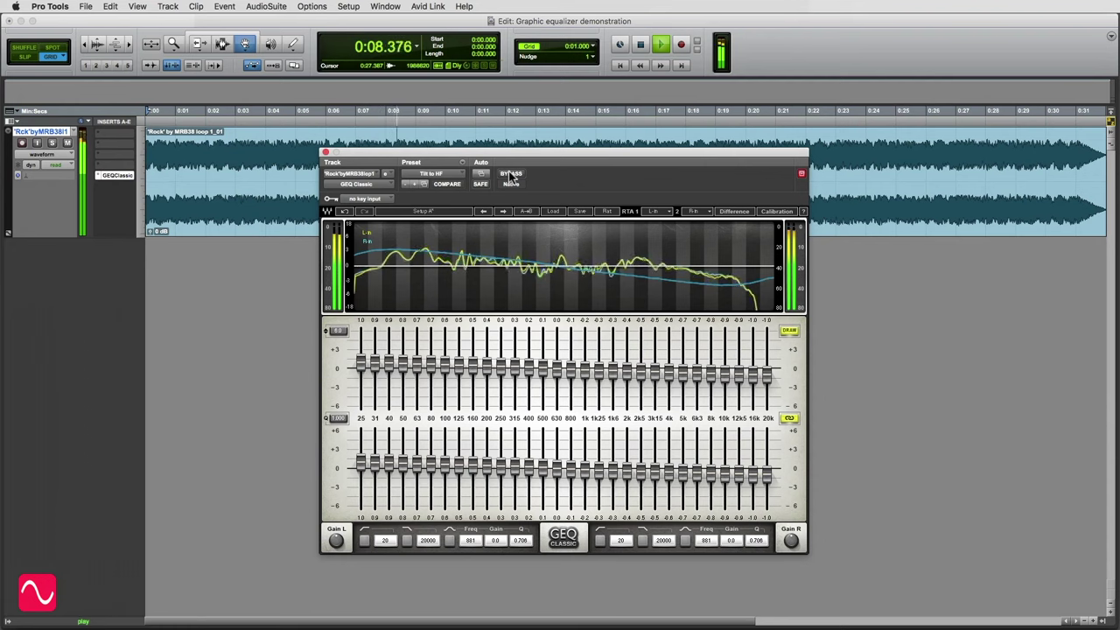
pyautogui.click(510, 174)
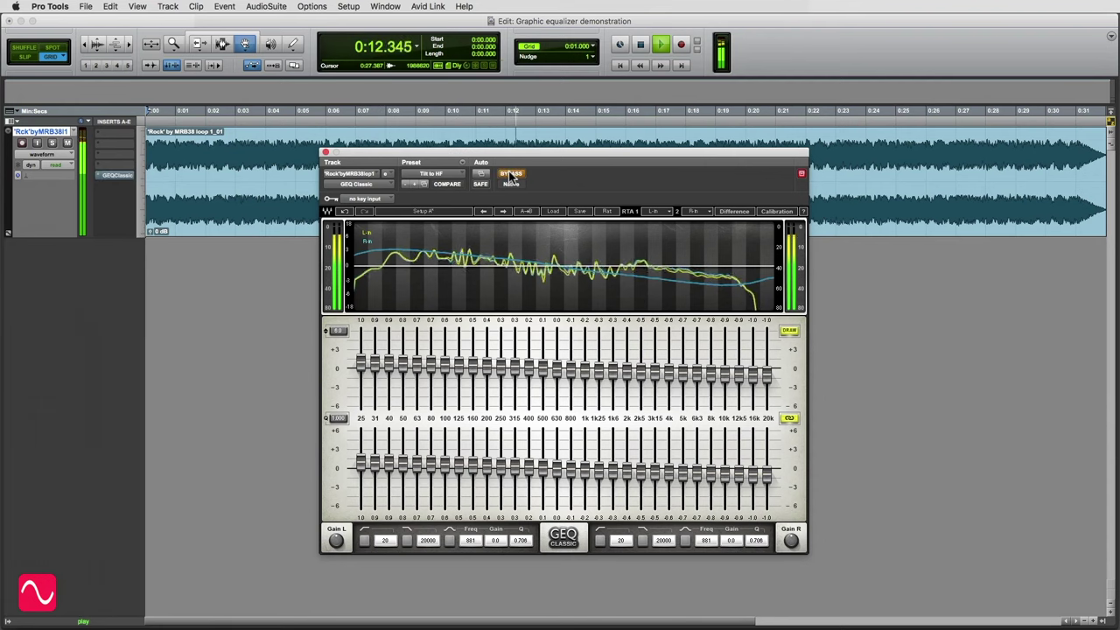
pyautogui.click(511, 174)
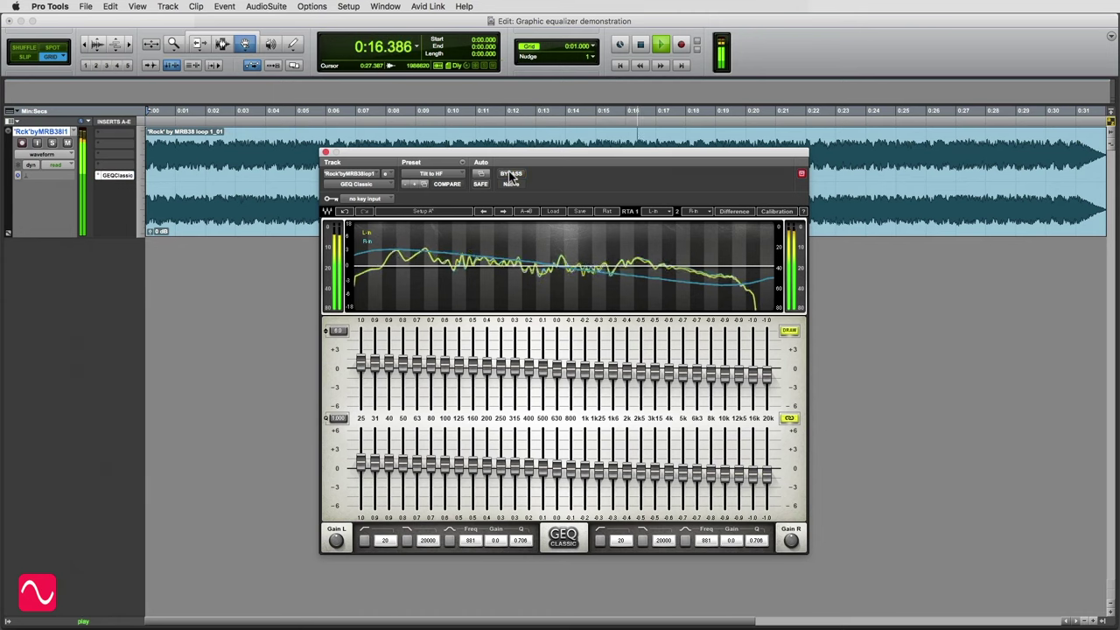
pyautogui.click(511, 174)
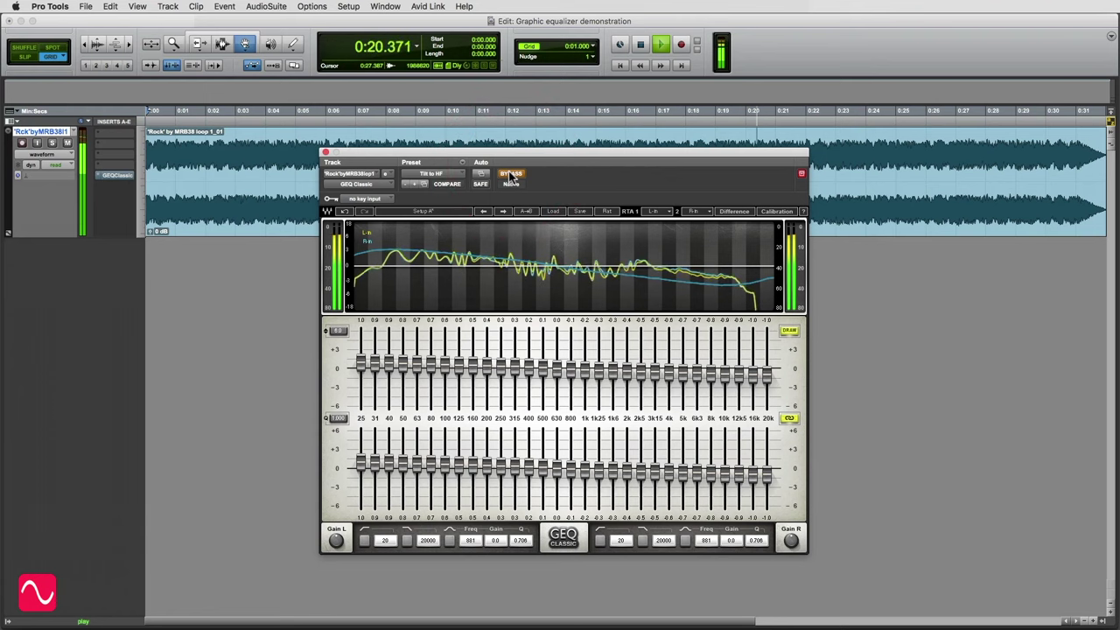
pyautogui.click(510, 175)
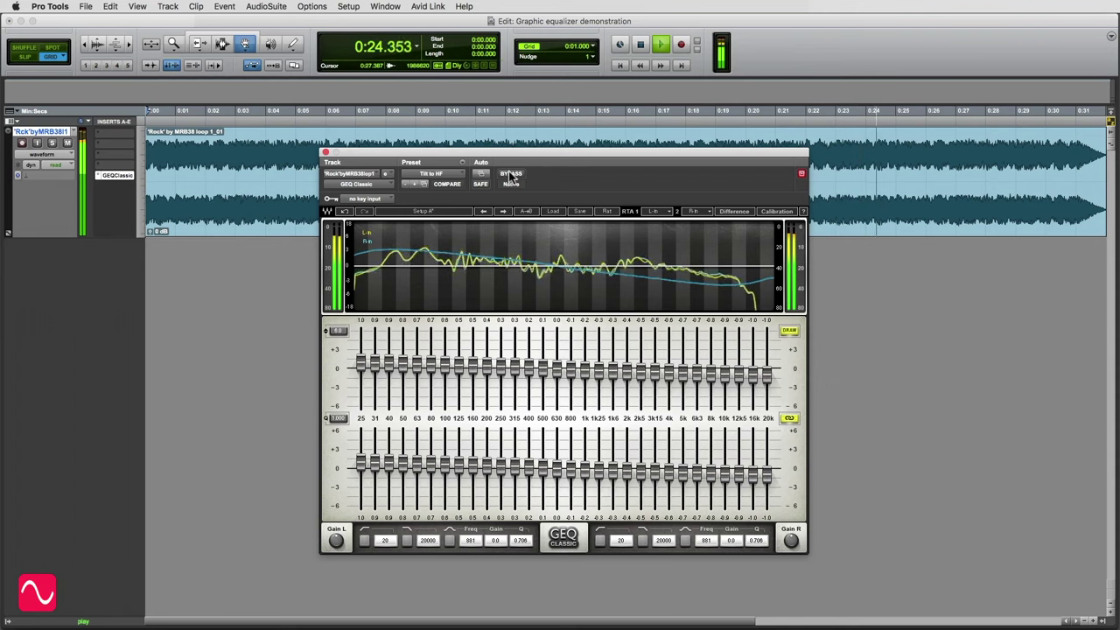
pyautogui.click(510, 174)
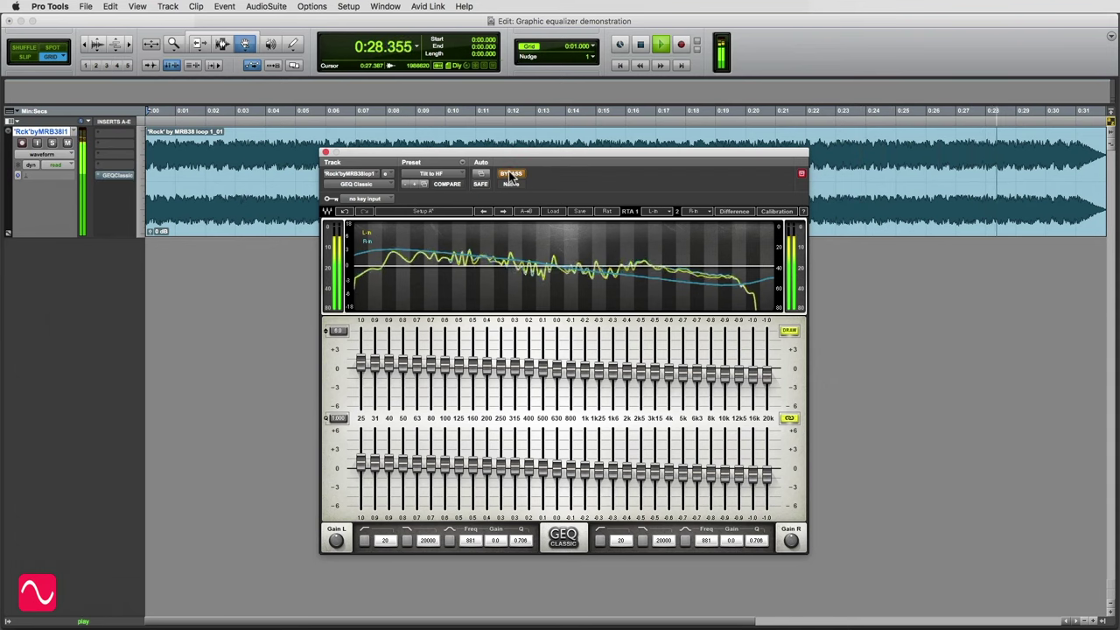
pyautogui.click(512, 174)
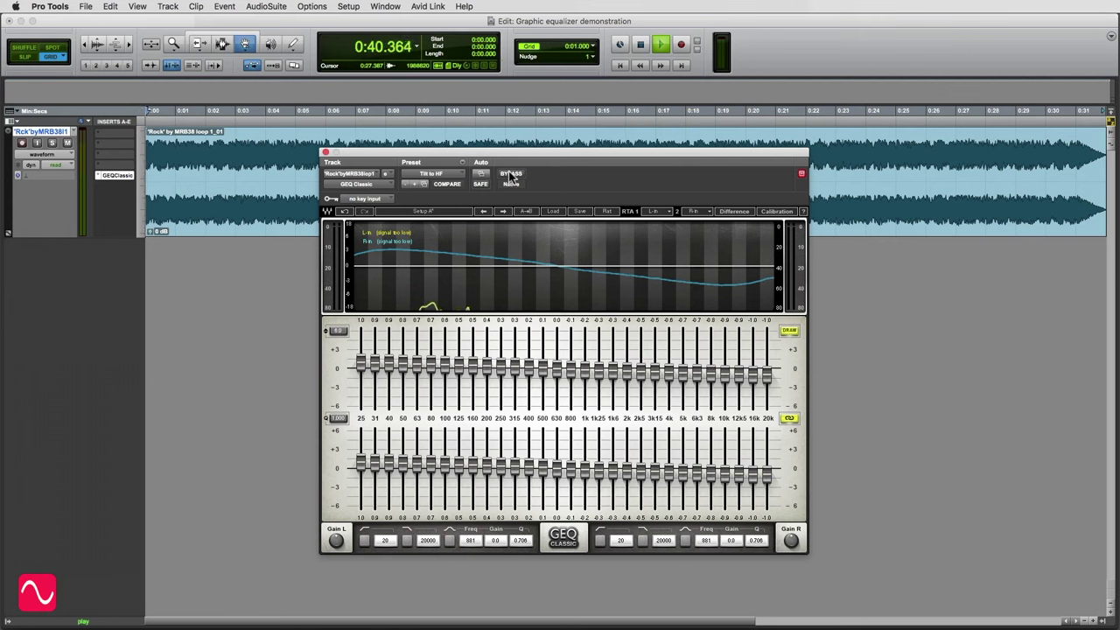
pyautogui.press('space')
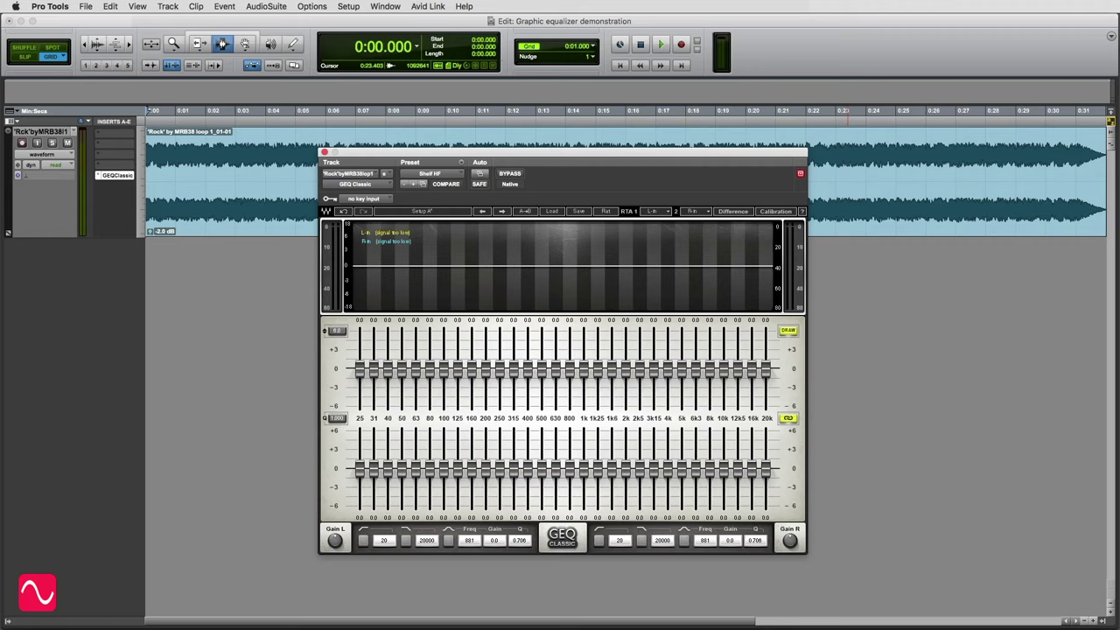
# - Play the rock loop with the equalizer flat, then with the Shelf HF curve boosting 800 Hz to 20 kHz by 1.0 dB, and stop playback
pyautogui.press('space')
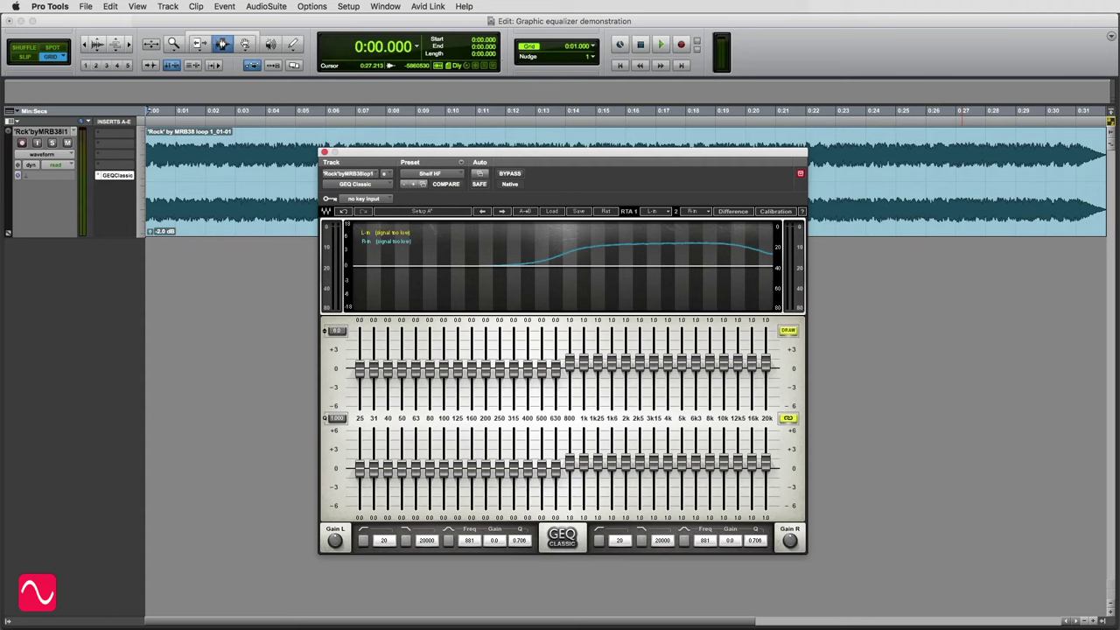
pyautogui.press('space')
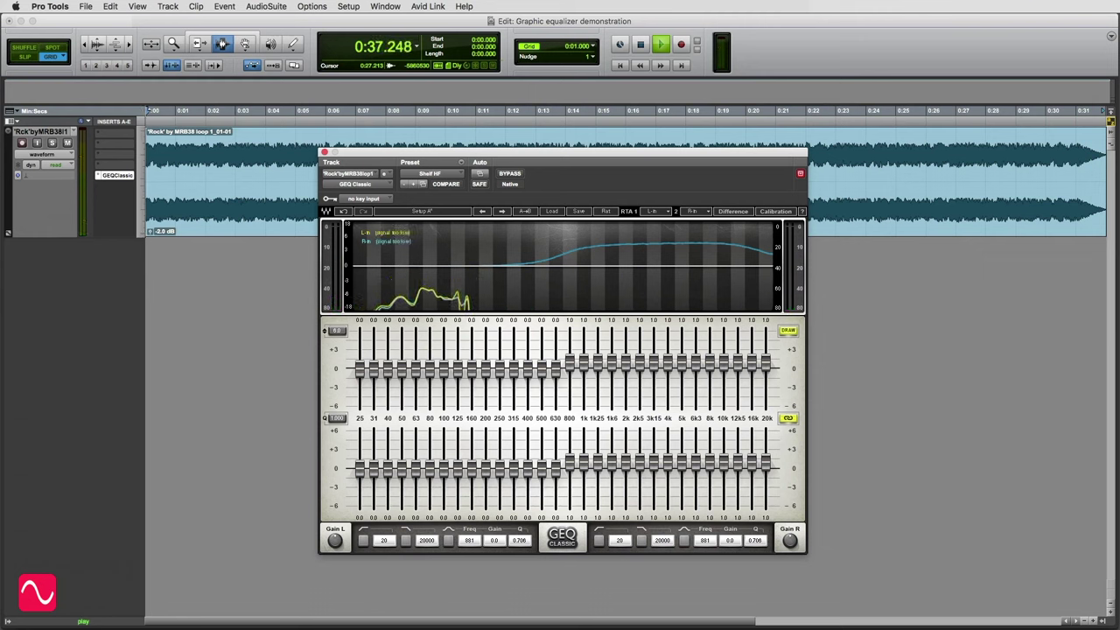
pyautogui.press('space')
# - Replay the loop from the start and compare the Shelf HF boost with the unprocessed sound by toggling the equalizer's bypass about every four seconds
pyautogui.press('space')
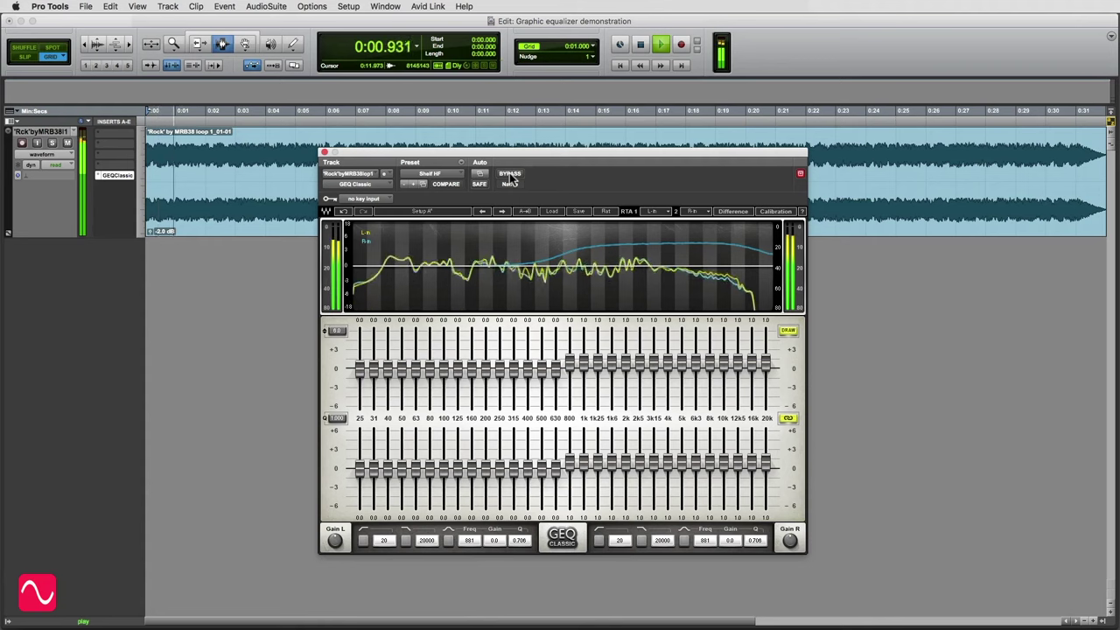
pyautogui.click(509, 172)
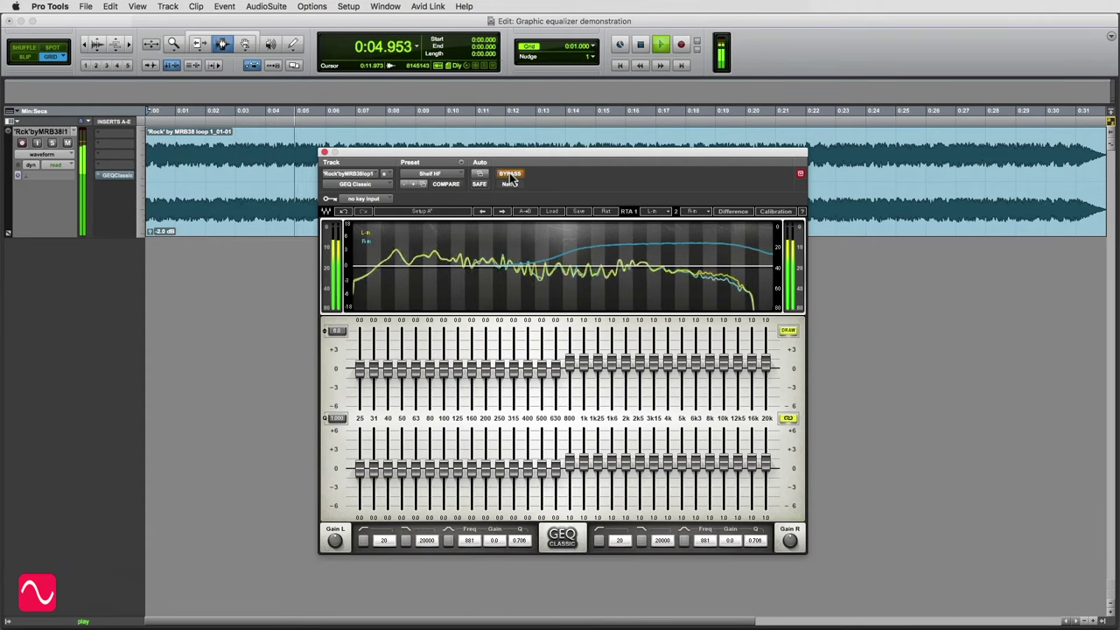
pyautogui.click(511, 174)
pyautogui.click(511, 174)
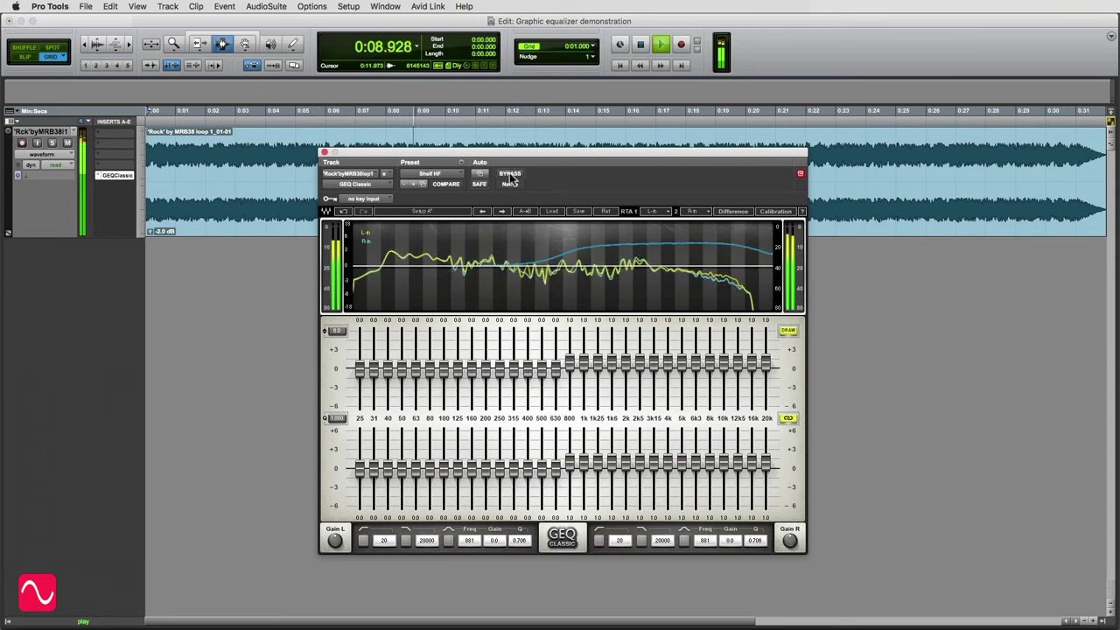
pyautogui.click(510, 174)
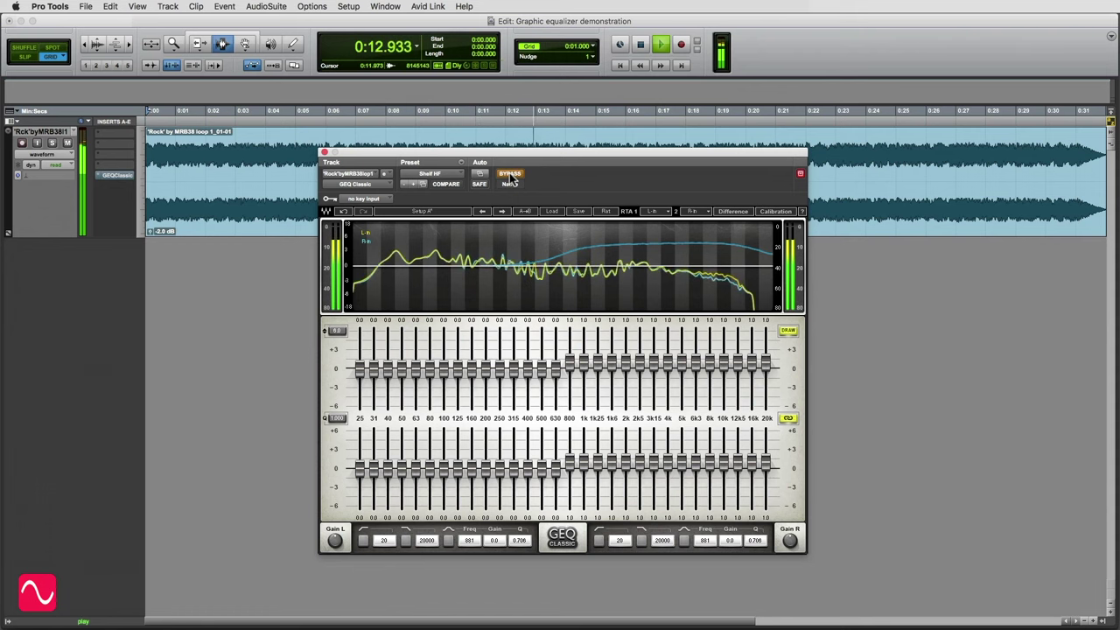
pyautogui.click(511, 174)
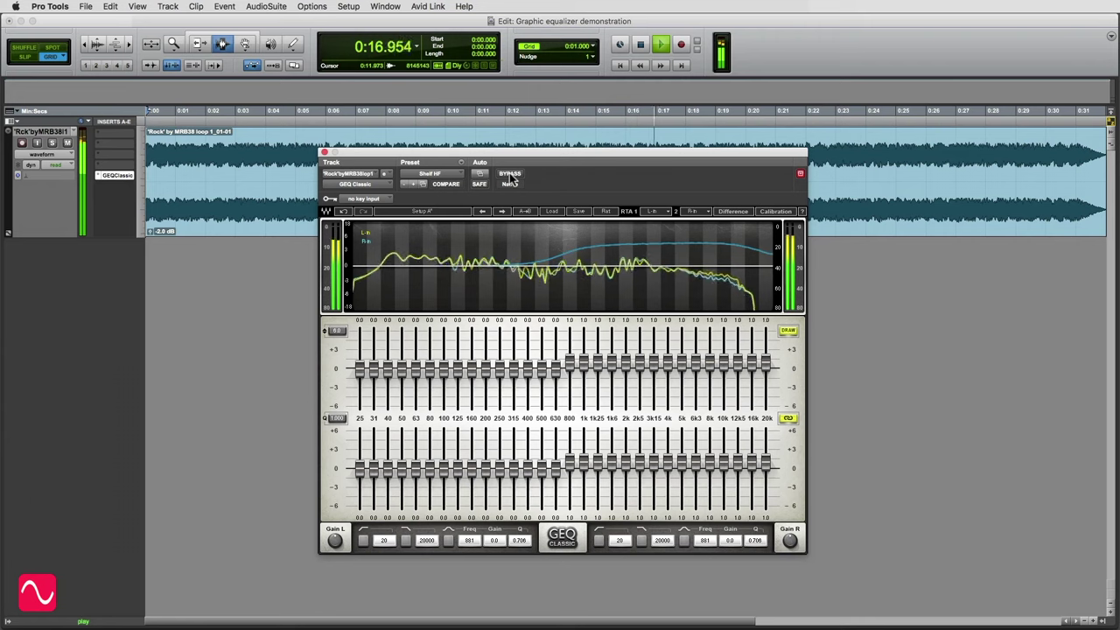
pyautogui.click(510, 173)
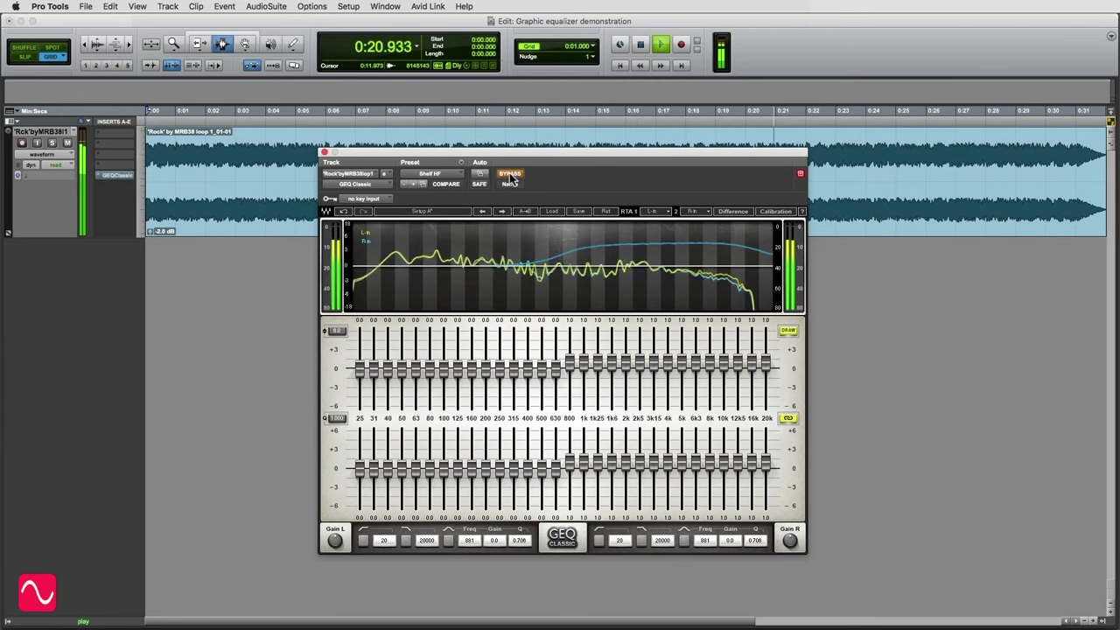
pyautogui.click(510, 173)
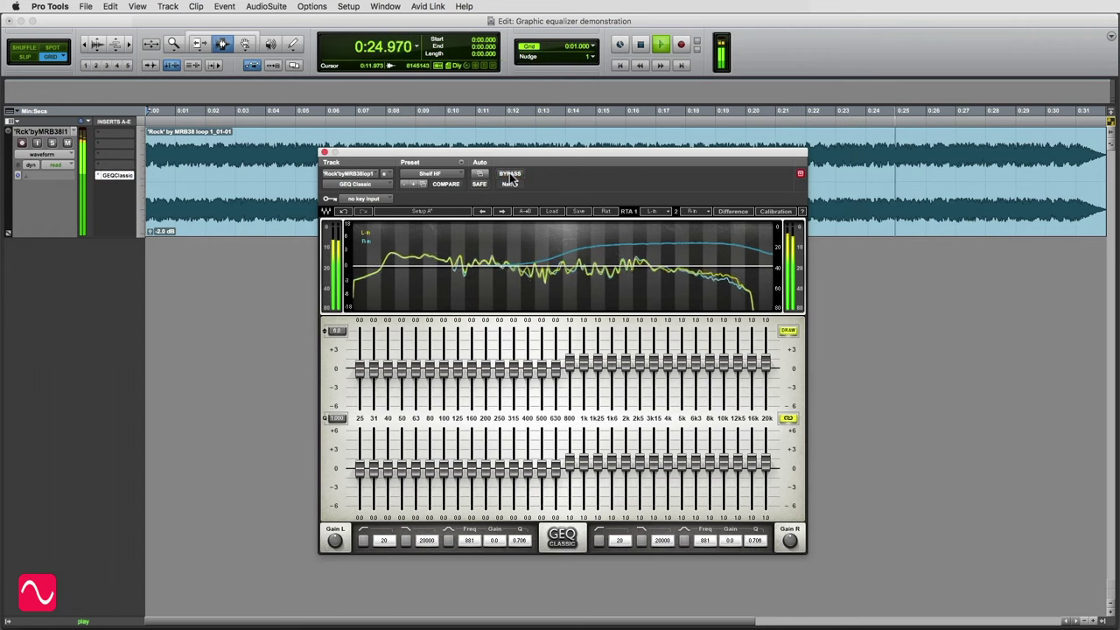
pyautogui.click(510, 173)
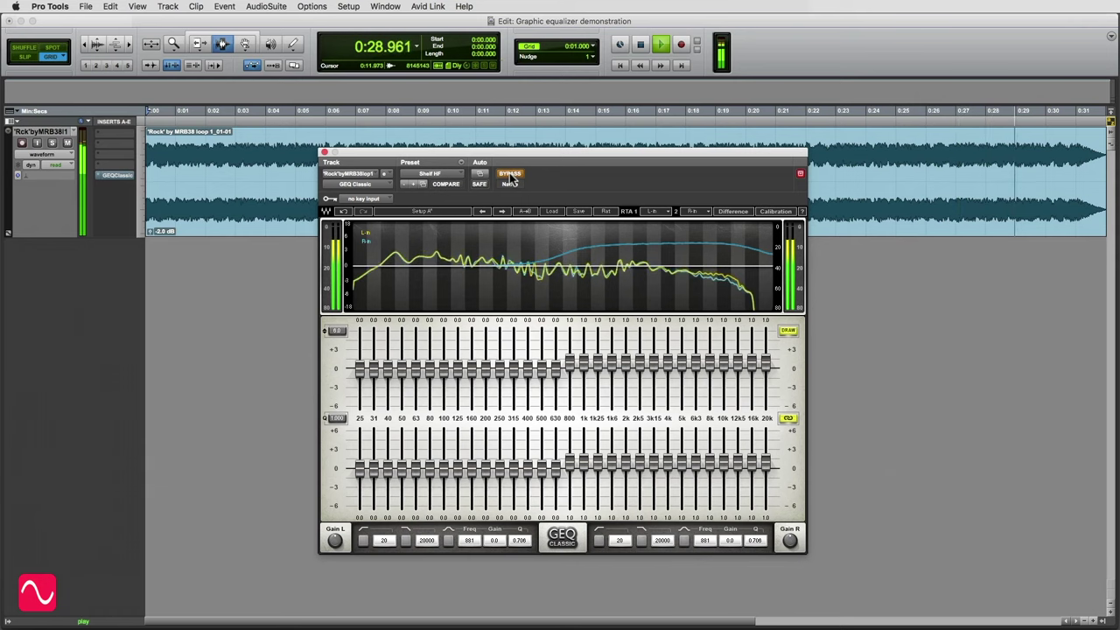
pyautogui.click(509, 173)
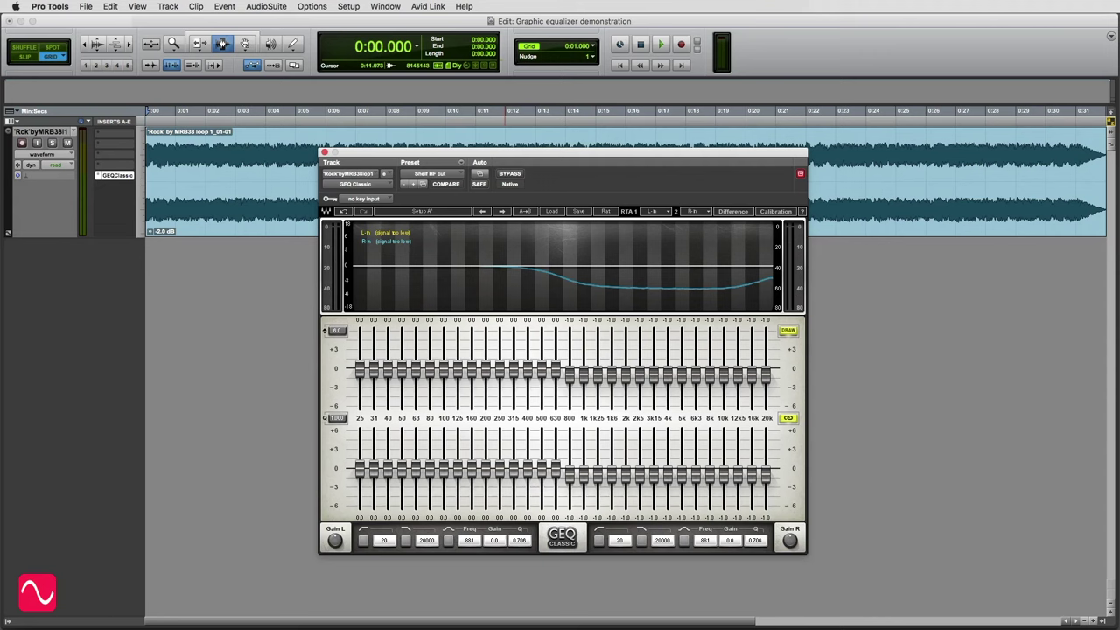
# - Play the loop with the -1.0 dB Shelf HF cut from 800 Hz up, then replay it while toggling the equalizer's bypass about every four seconds
pyautogui.press('space')
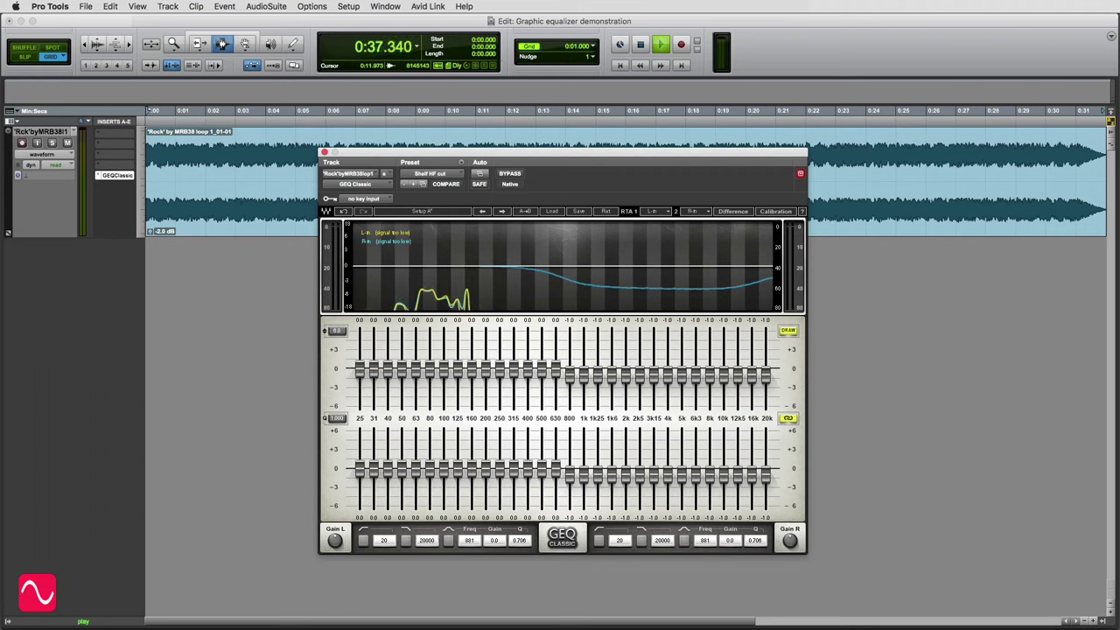
pyautogui.press('space')
pyautogui.press('space')
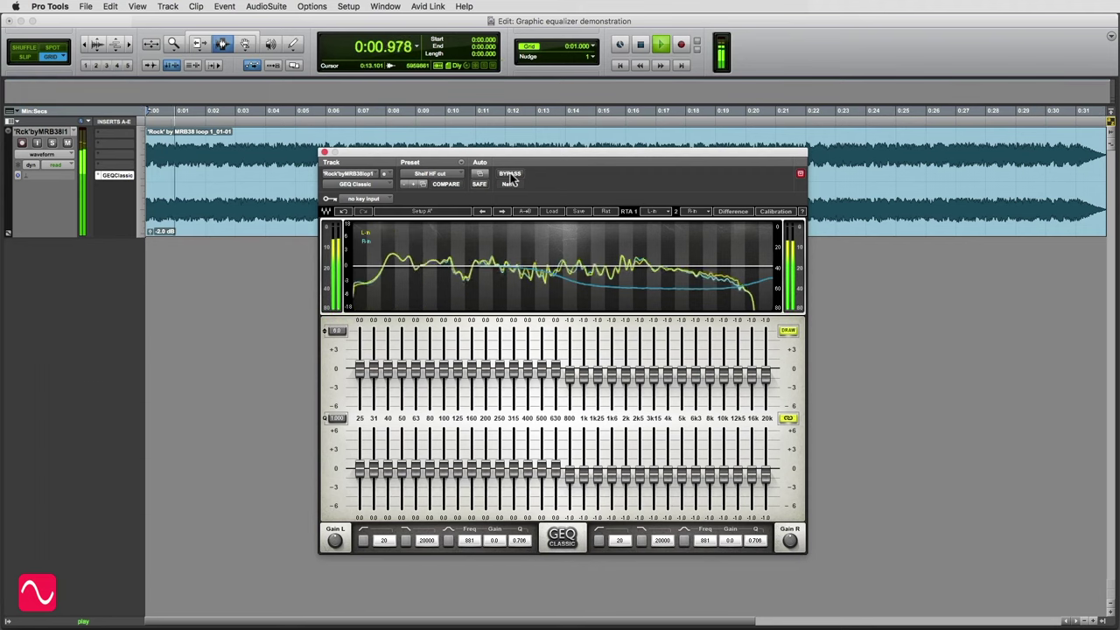
pyautogui.click(511, 174)
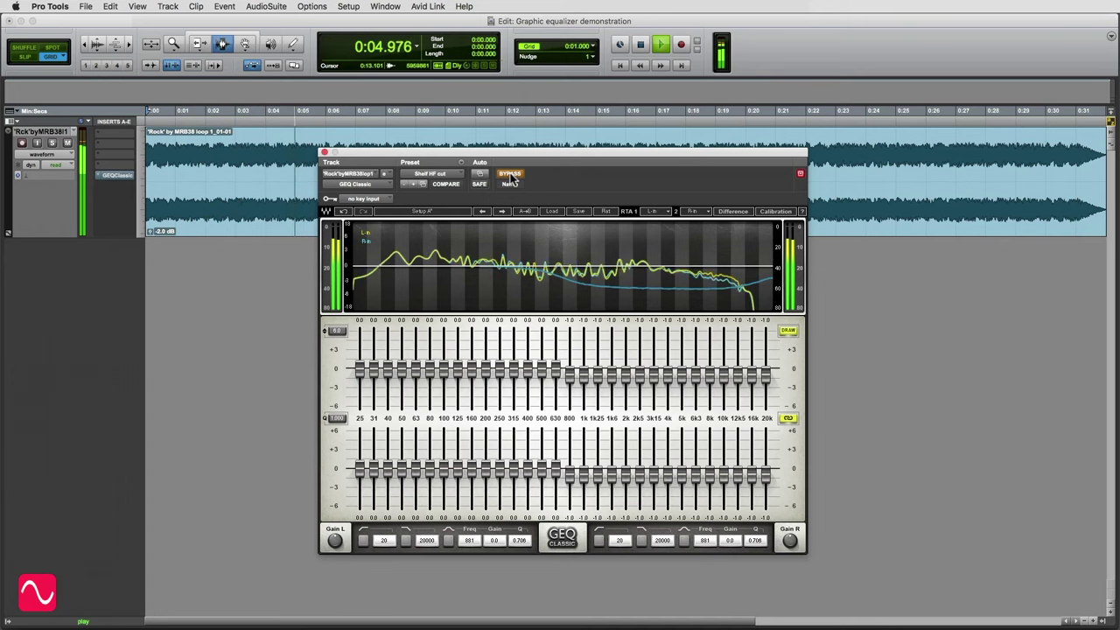
pyautogui.click(511, 174)
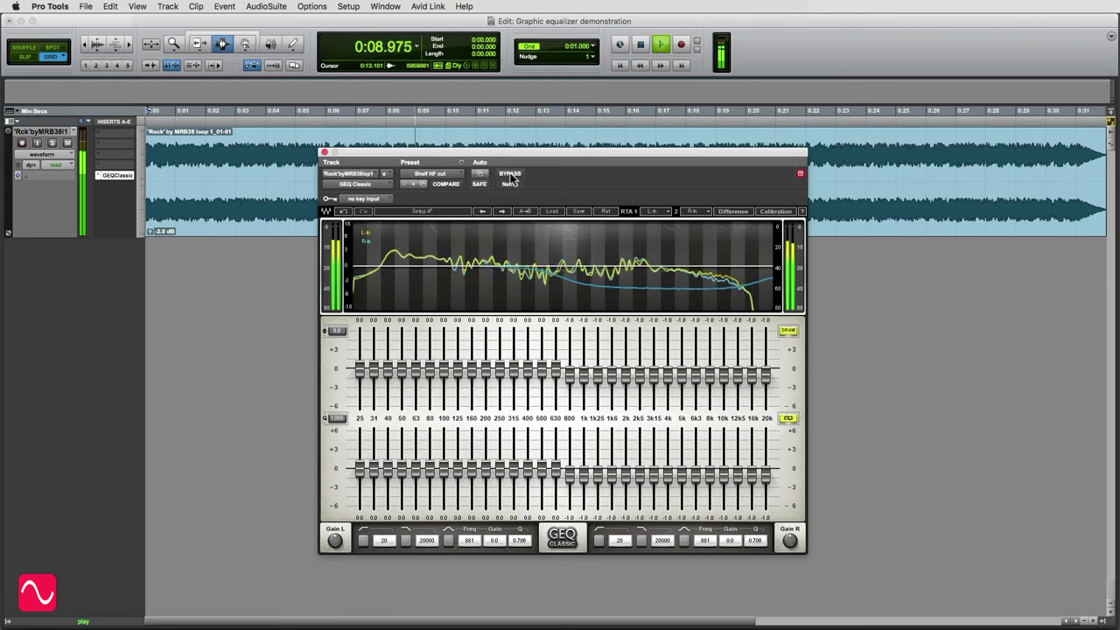
pyautogui.click(511, 174)
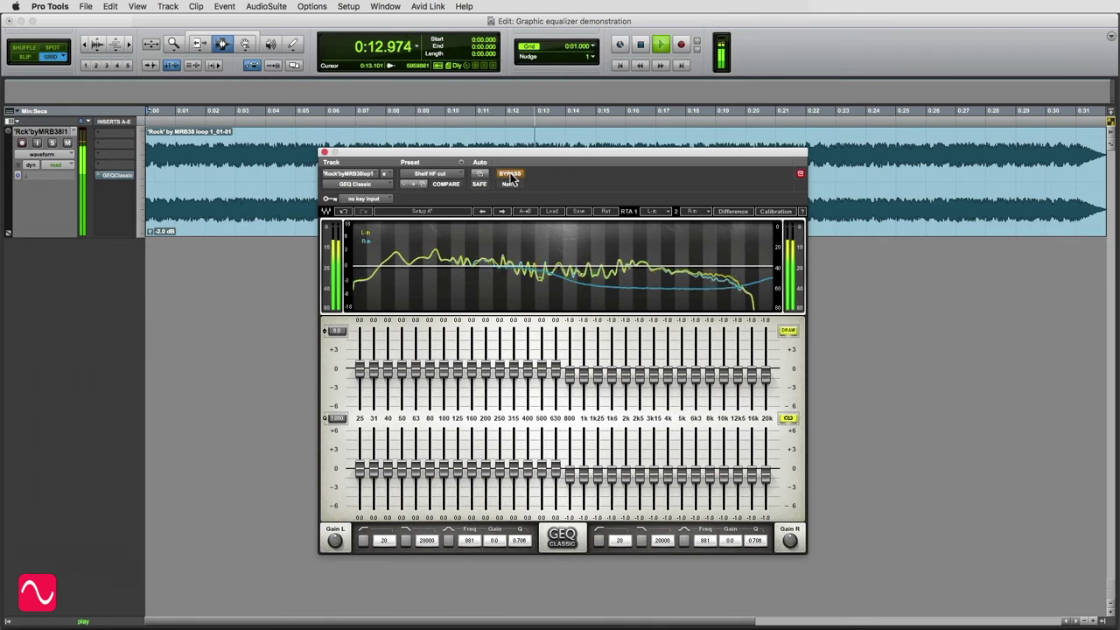
pyautogui.click(511, 174)
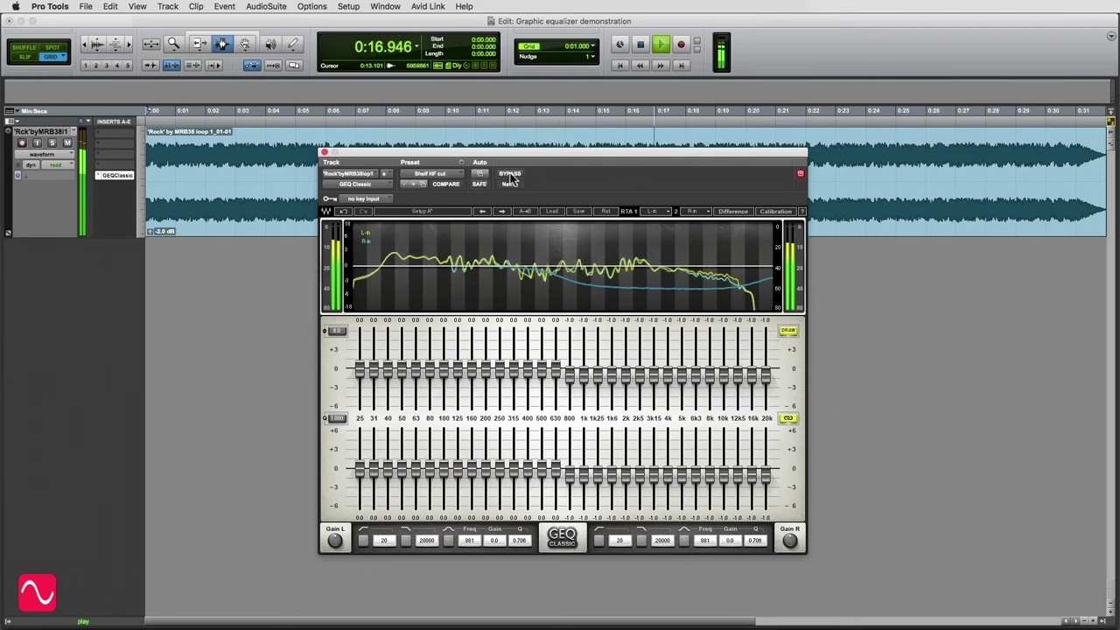
pyautogui.click(510, 174)
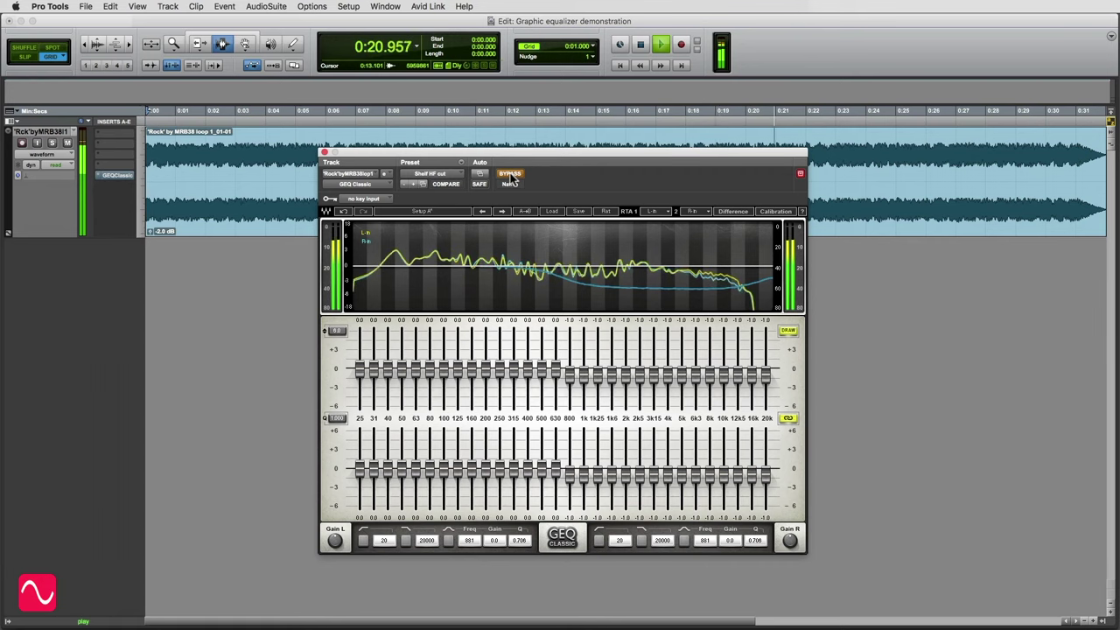
pyautogui.click(510, 174)
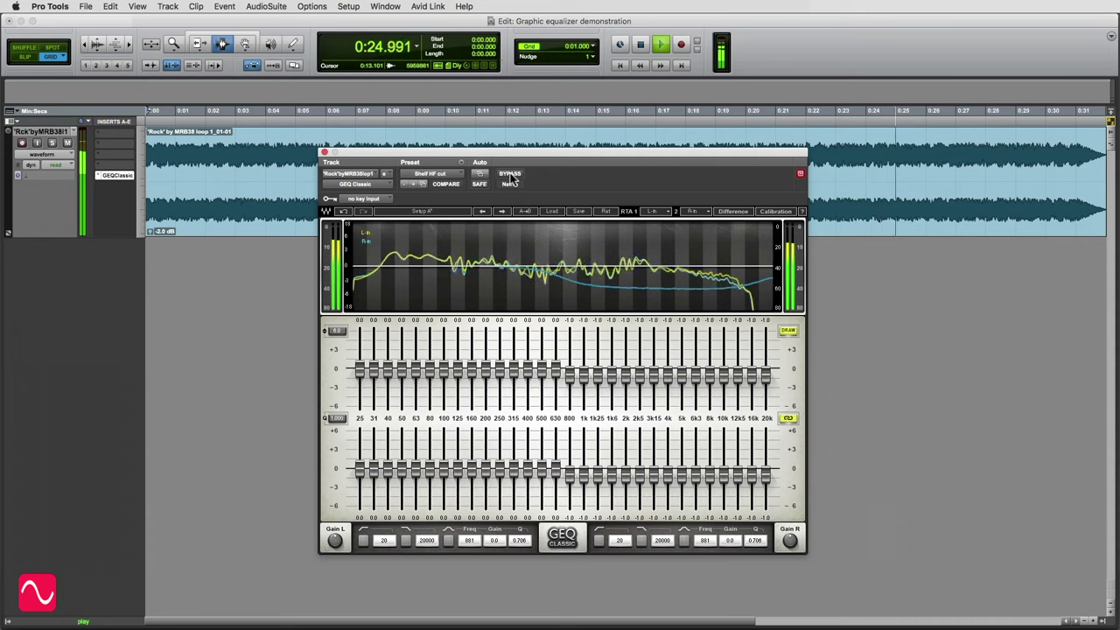
pyautogui.click(511, 174)
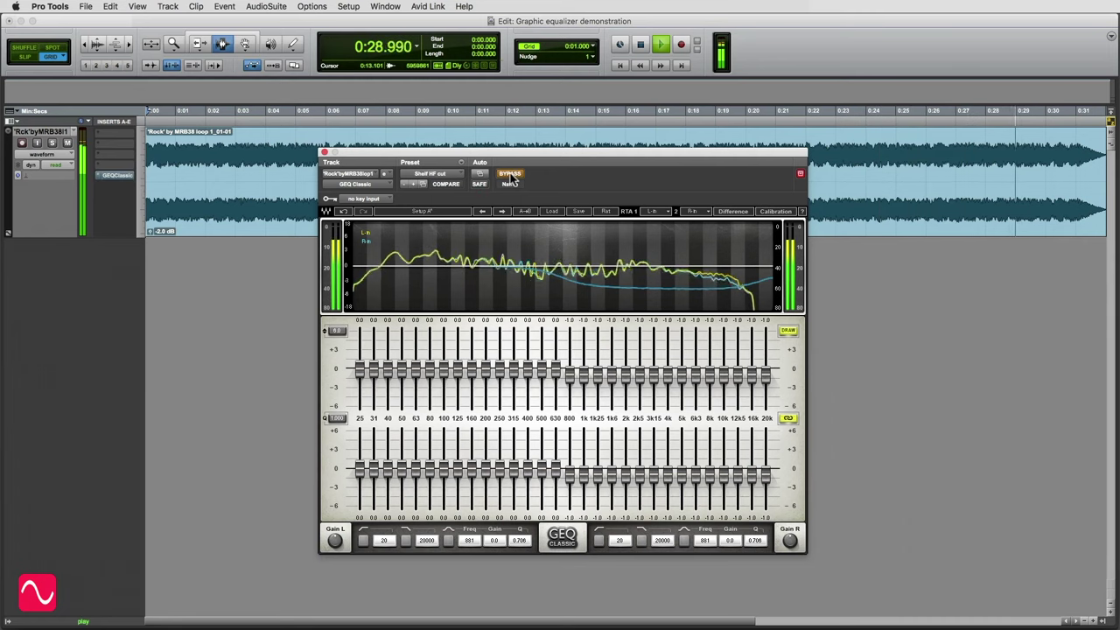
pyautogui.click(511, 174)
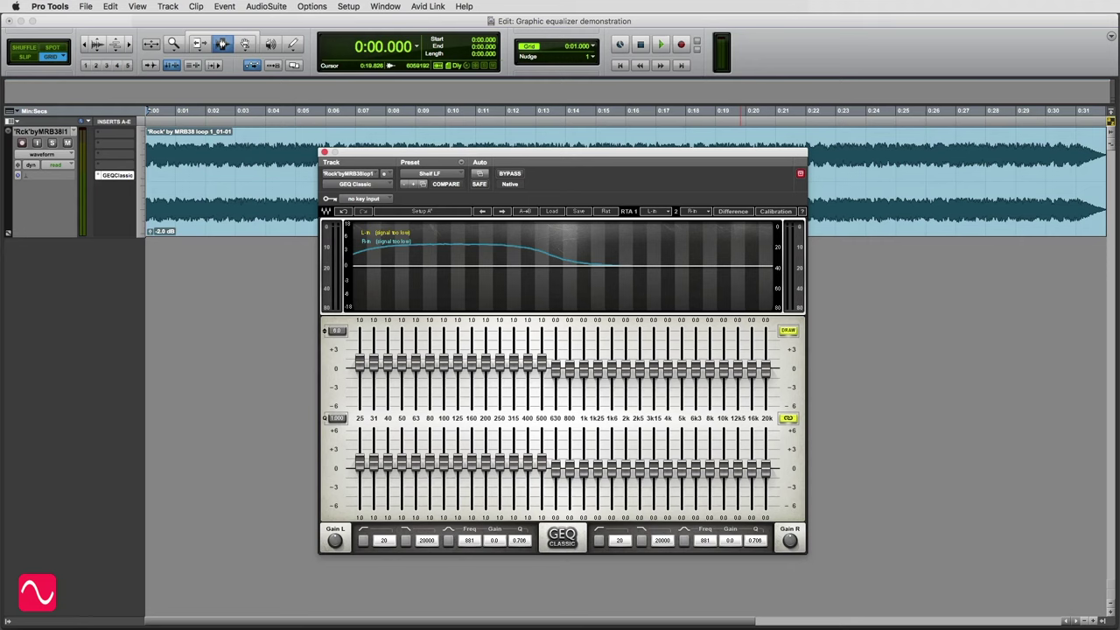
# - Play the loop with the 1.0 dB Shelf LF boost up to 500 Hz, then replay it while toggling the equalizer's bypass about every four seconds
pyautogui.press('space')
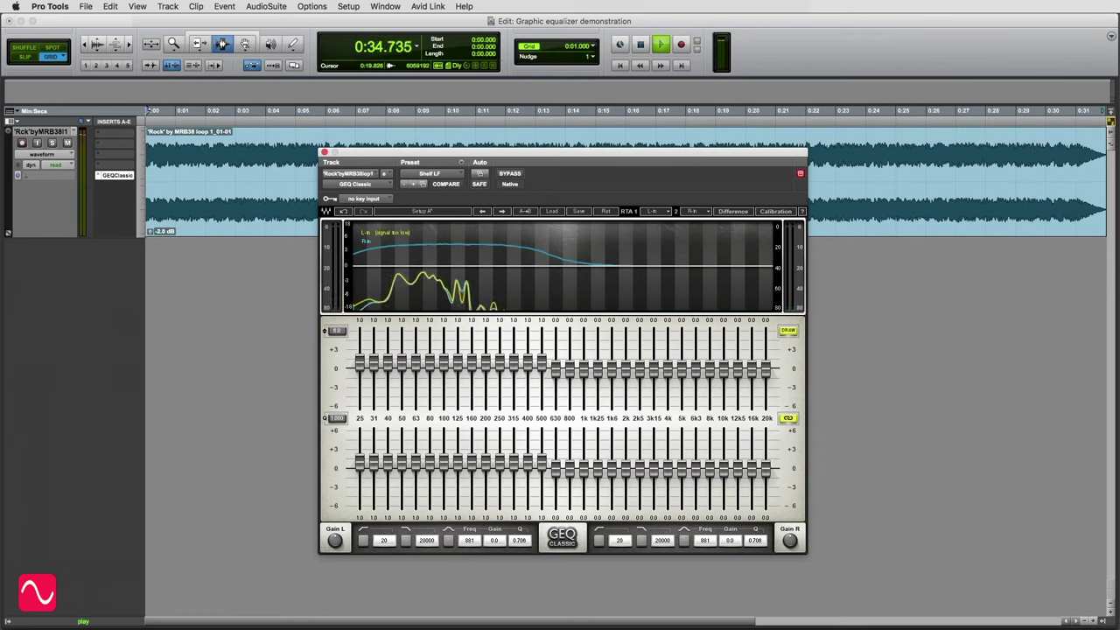
pyautogui.press('space')
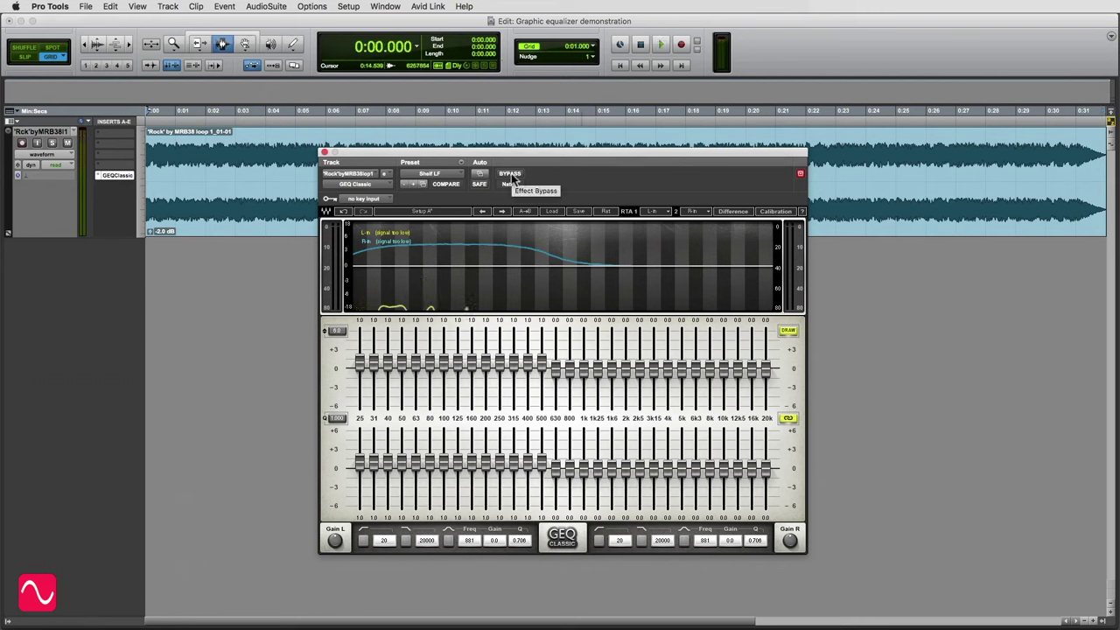
pyautogui.press('space')
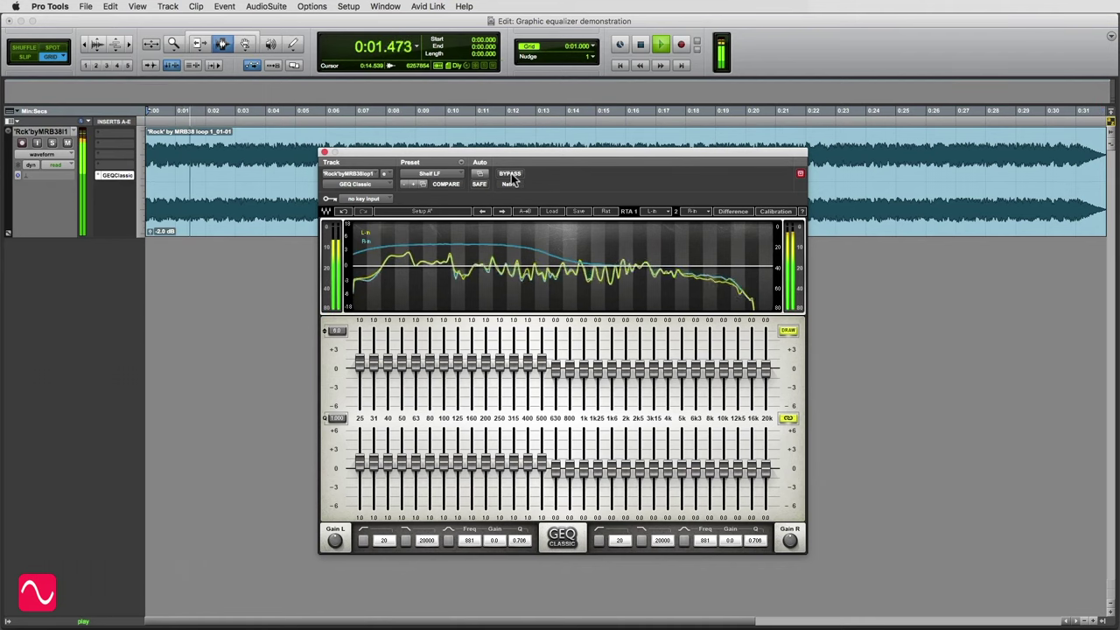
pyautogui.click(511, 174)
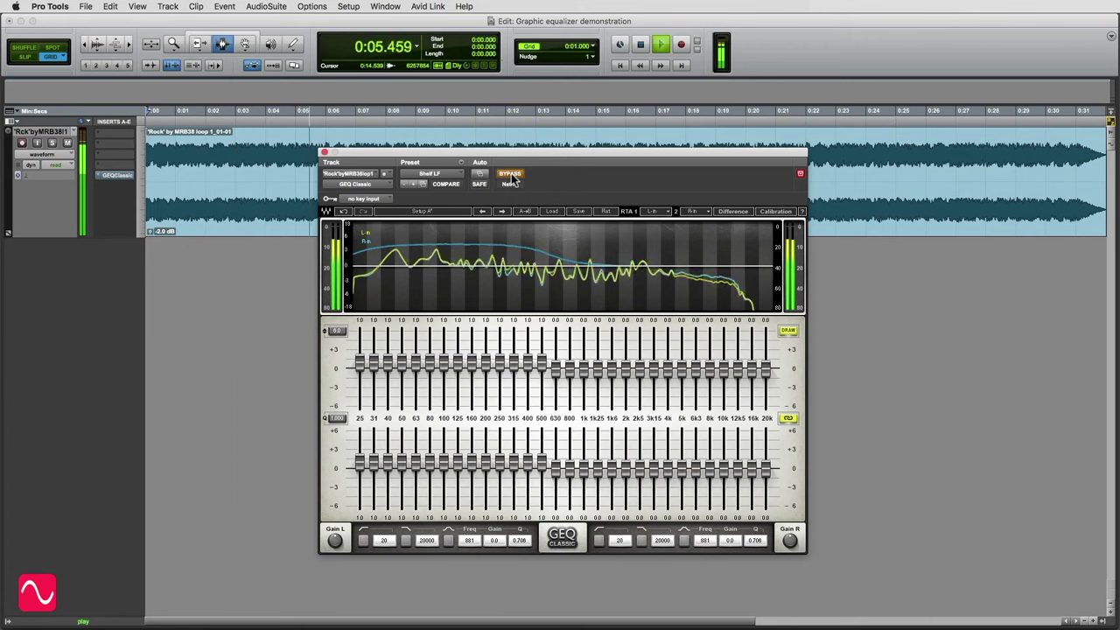
pyautogui.click(511, 174)
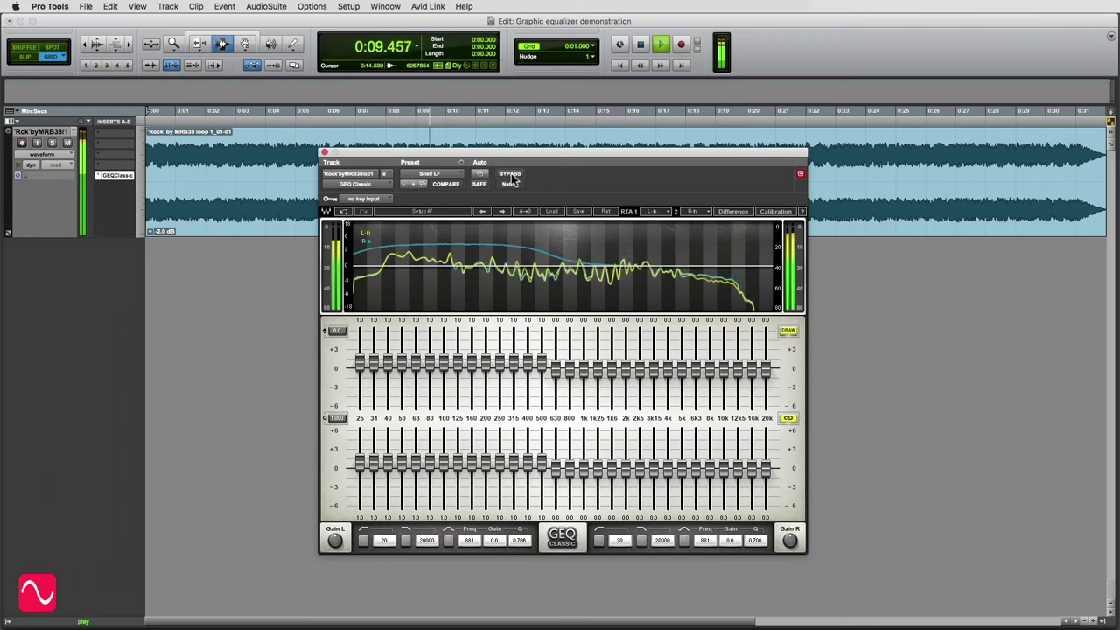
pyautogui.click(511, 176)
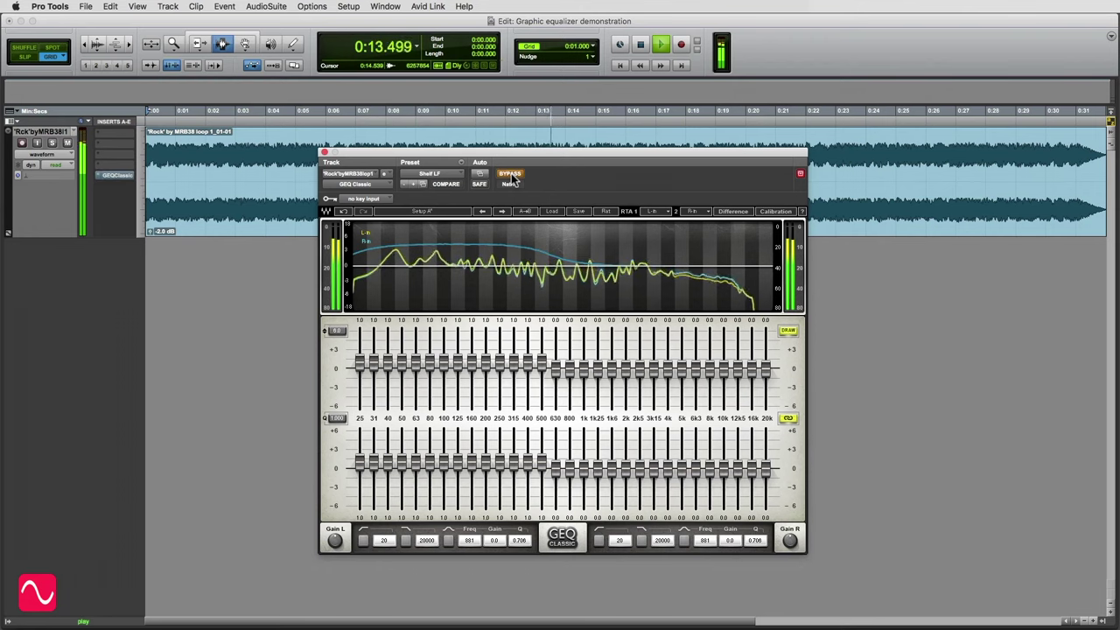
pyautogui.click(512, 175)
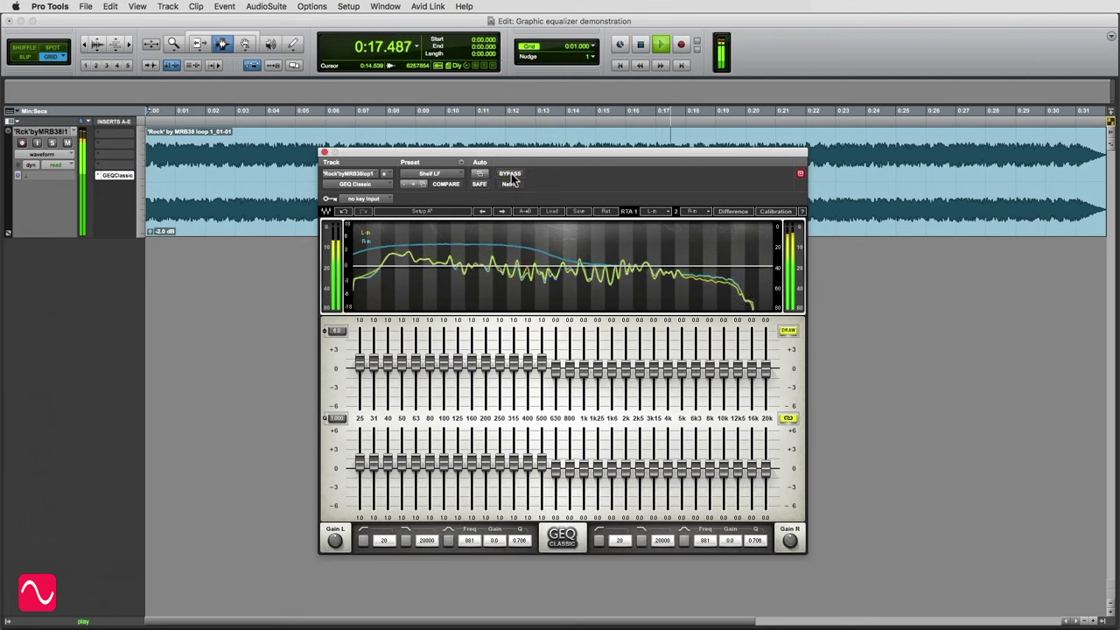
pyautogui.click(511, 173)
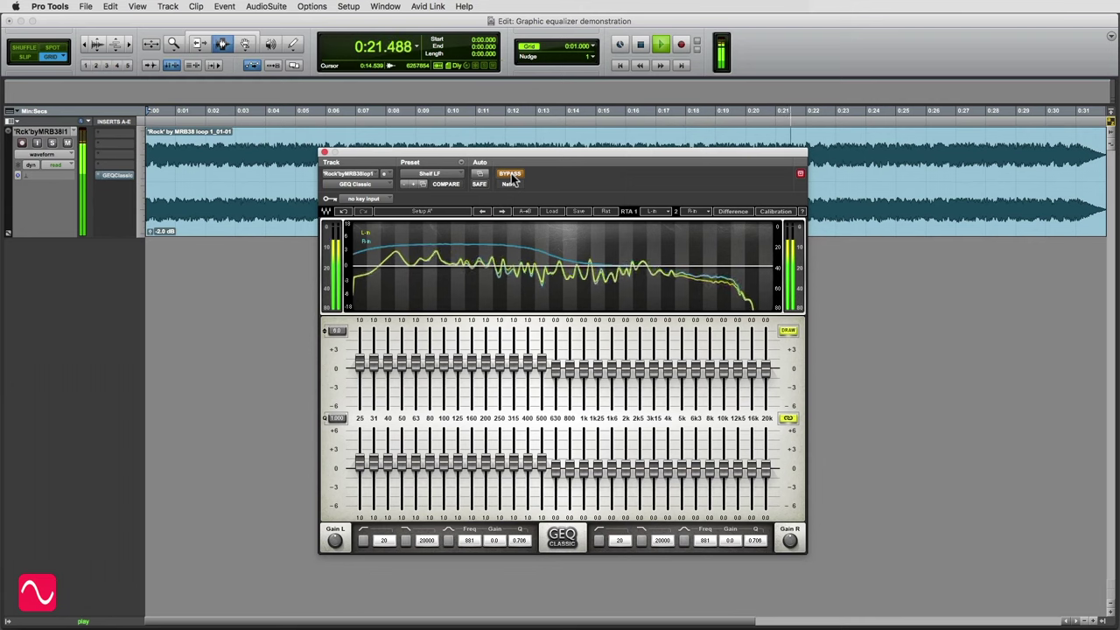
pyautogui.click(511, 173)
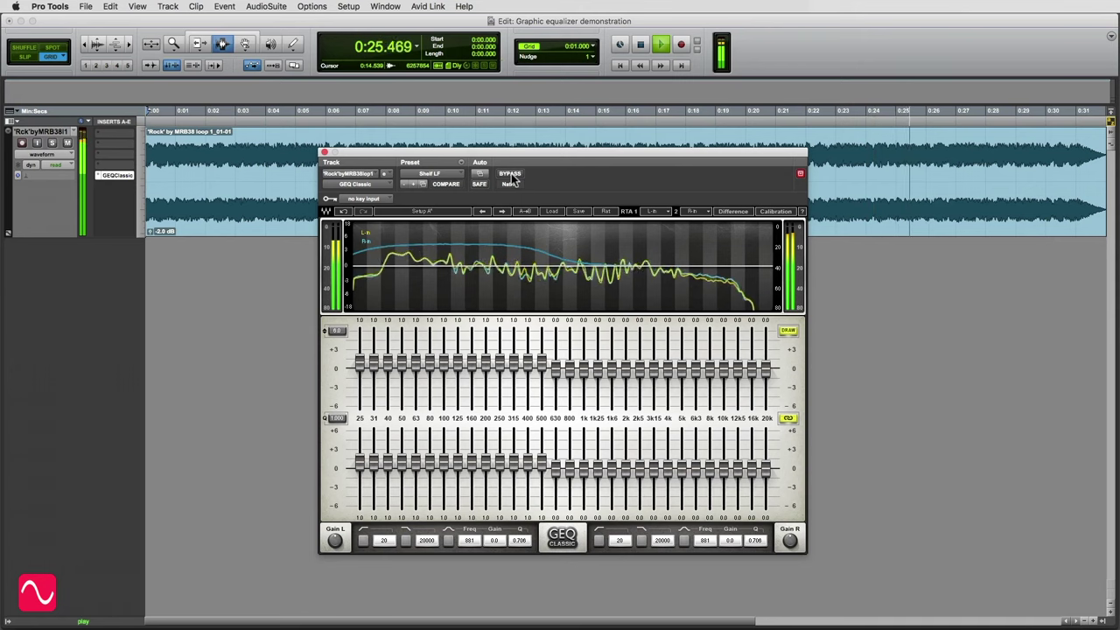
pyautogui.click(511, 174)
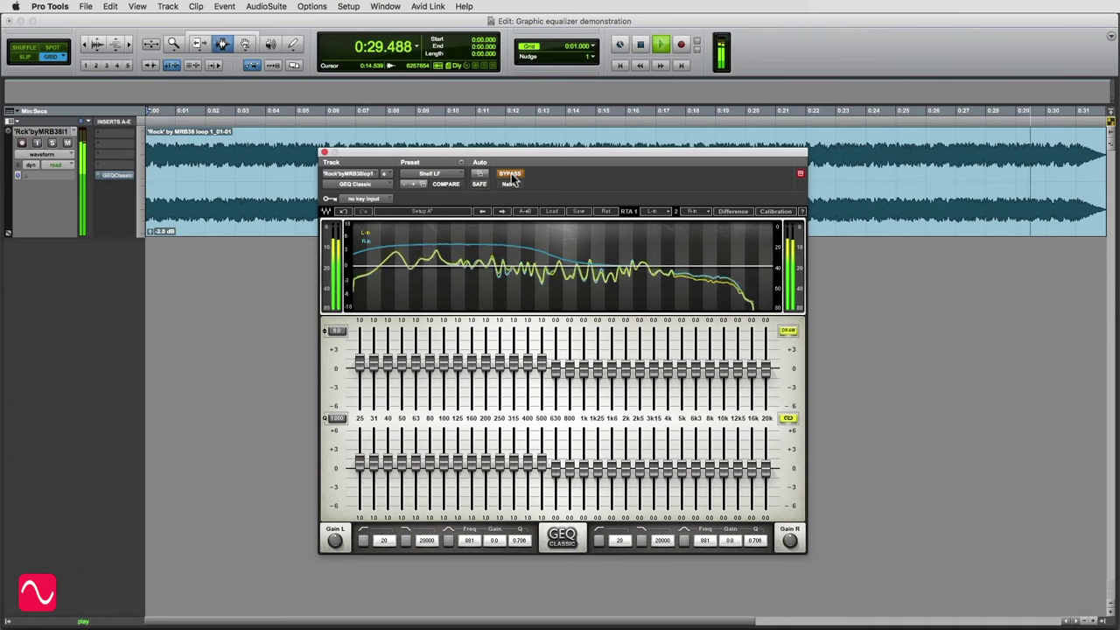
pyautogui.click(511, 174)
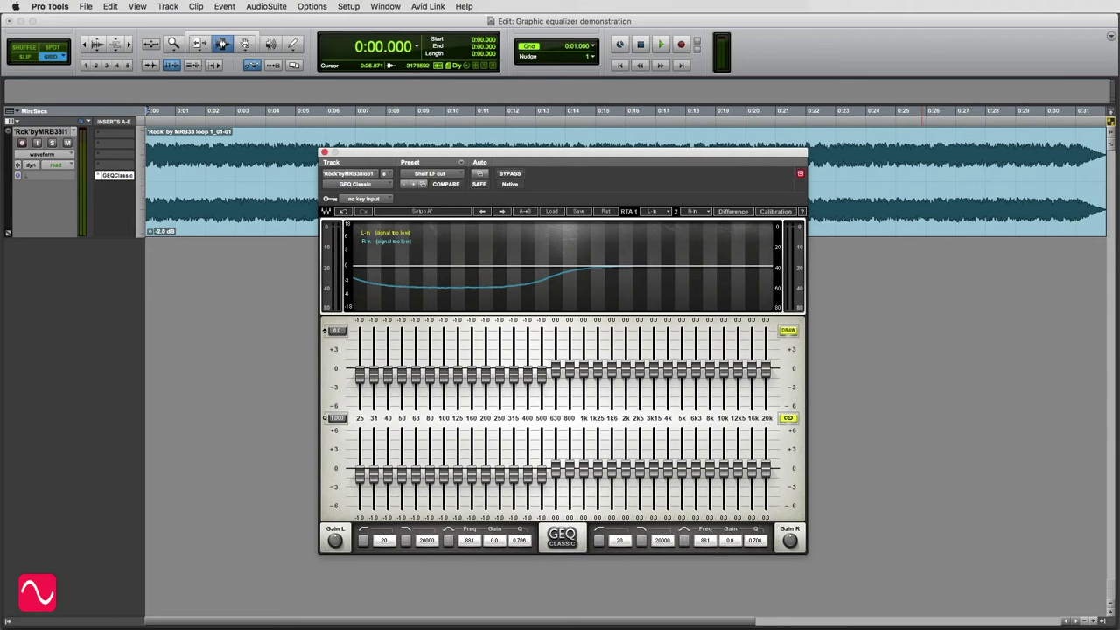
# - Play the rock loop with the -1.0 dB Shelf LF cut up to 500 Hz, then replay it while toggling the equalizer's bypass about every four seconds
pyautogui.press('space')
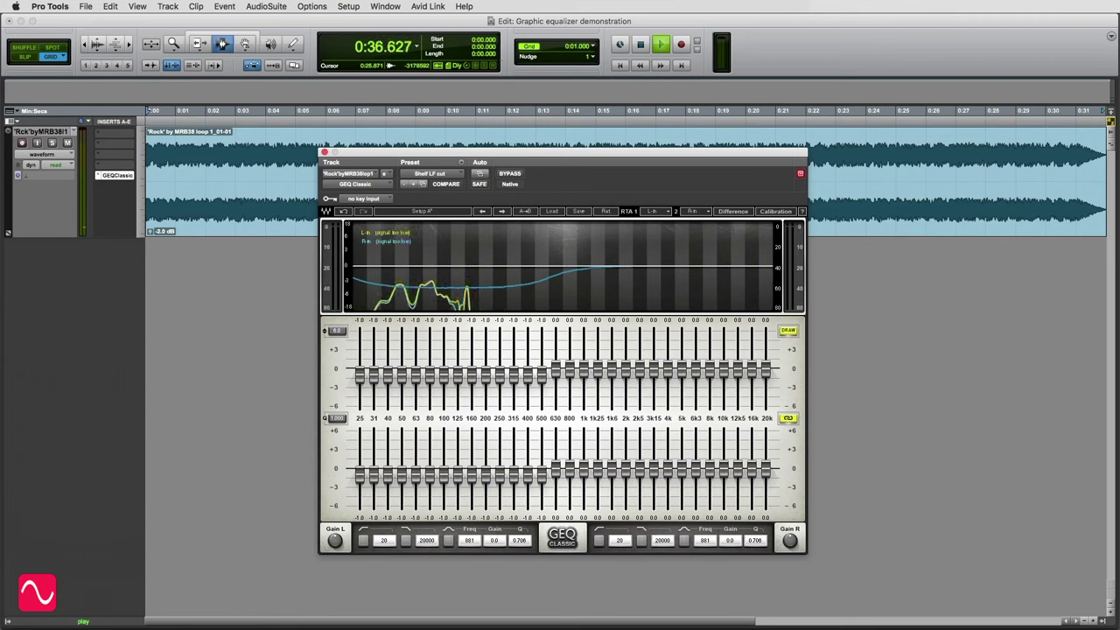
pyautogui.press('space')
pyautogui.press('space')
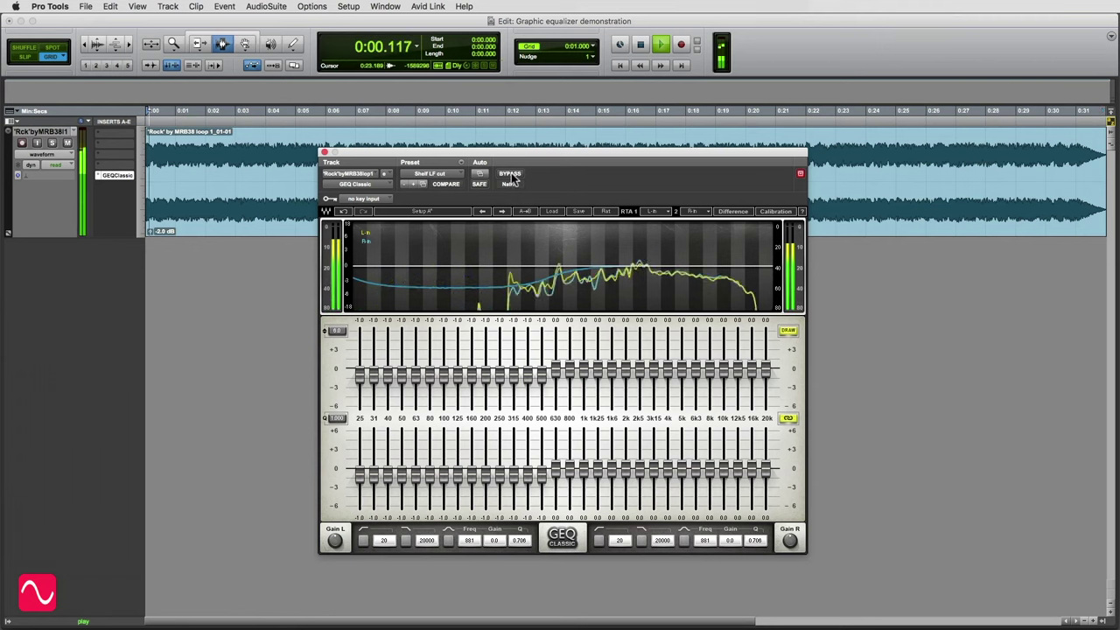
pyautogui.click(510, 174)
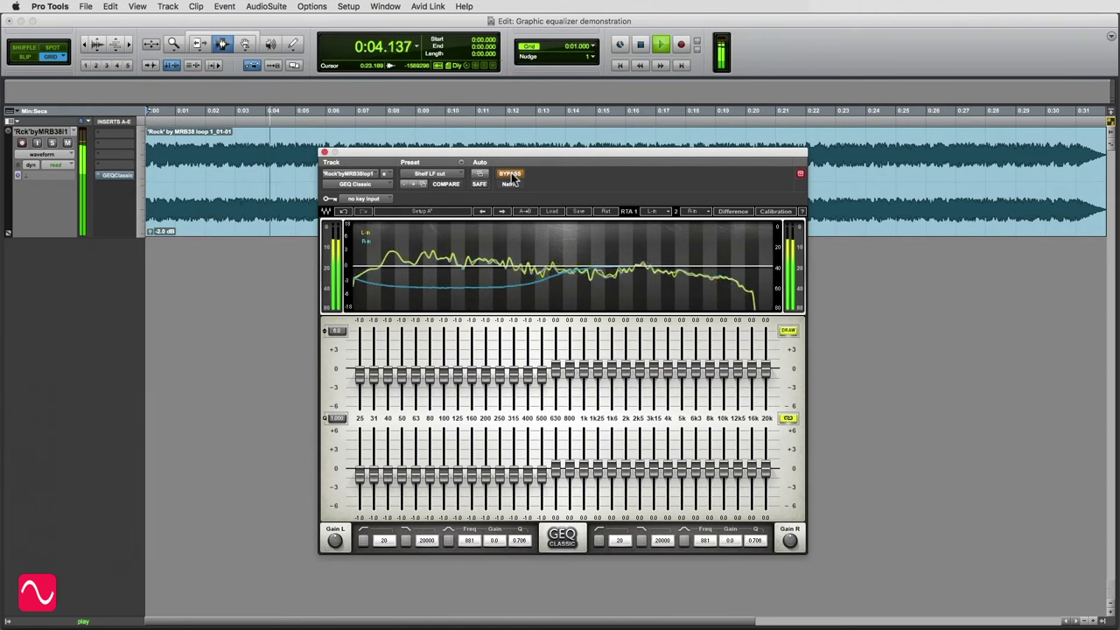
pyautogui.click(511, 174)
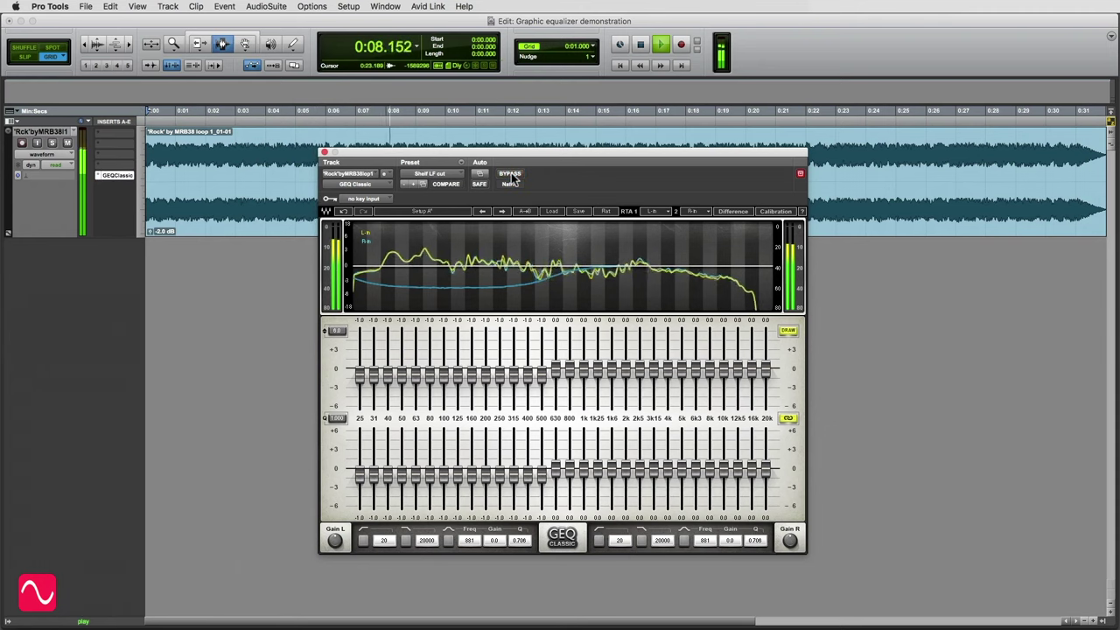
pyautogui.click(511, 173)
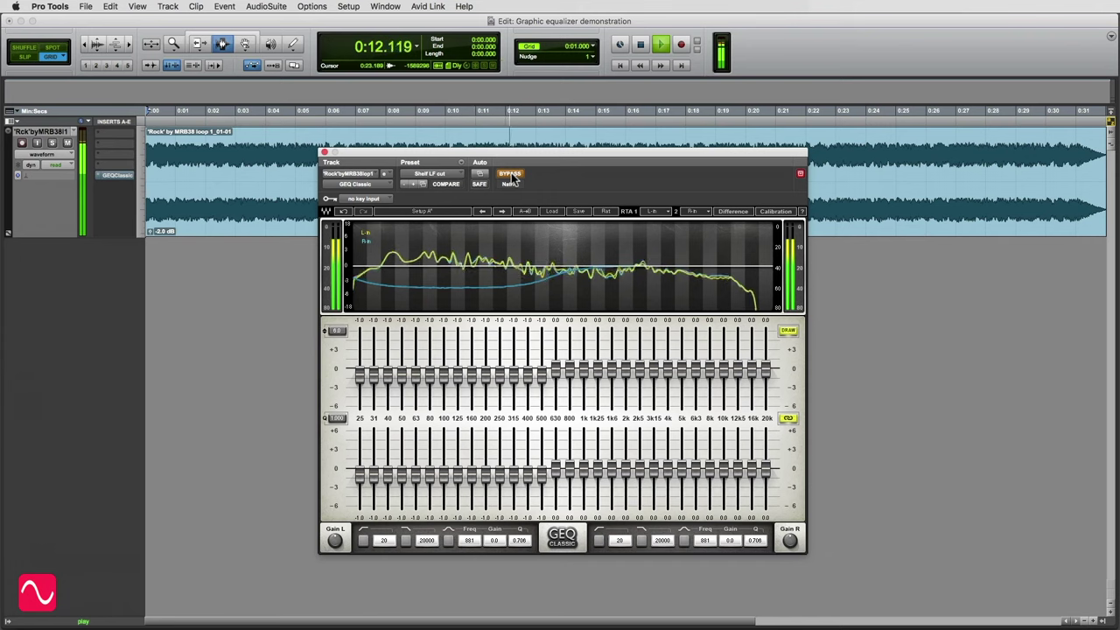
pyautogui.click(510, 174)
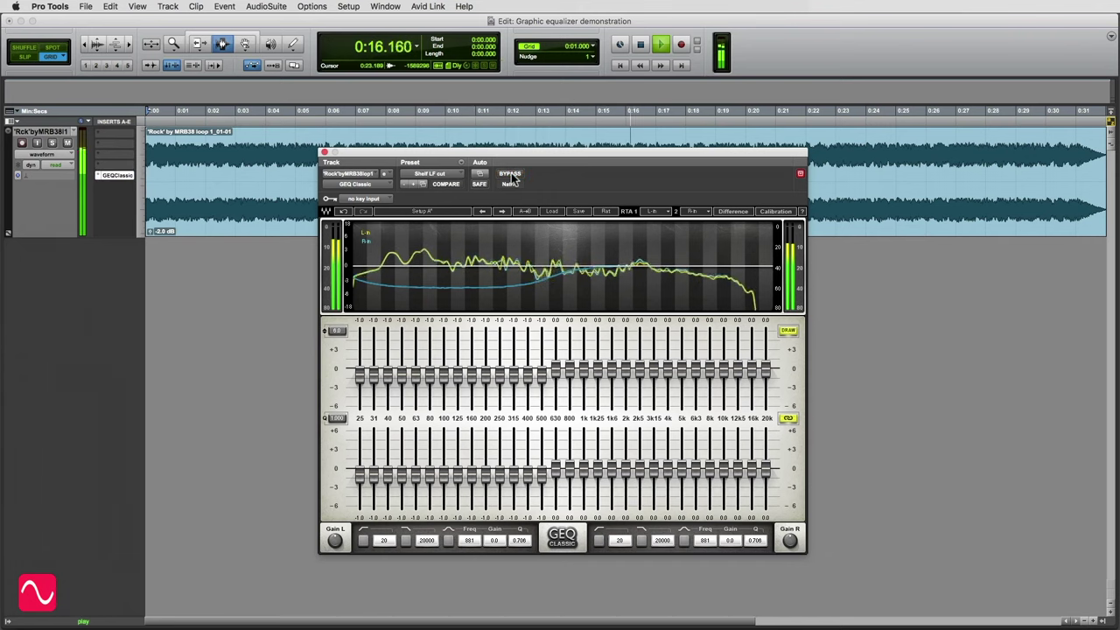
pyautogui.click(512, 175)
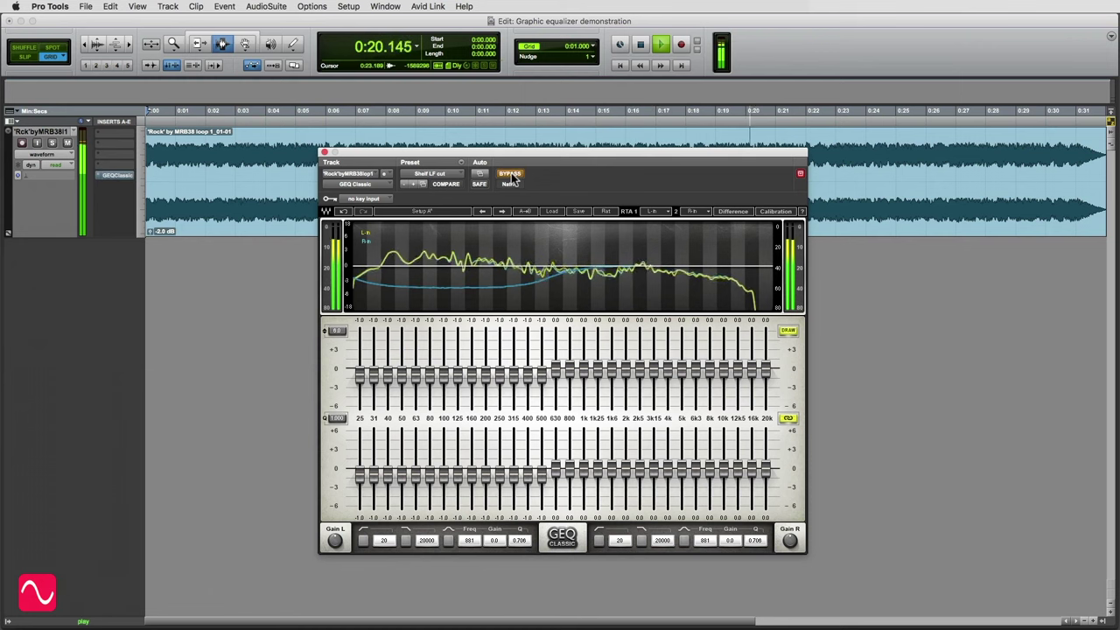
pyautogui.click(512, 176)
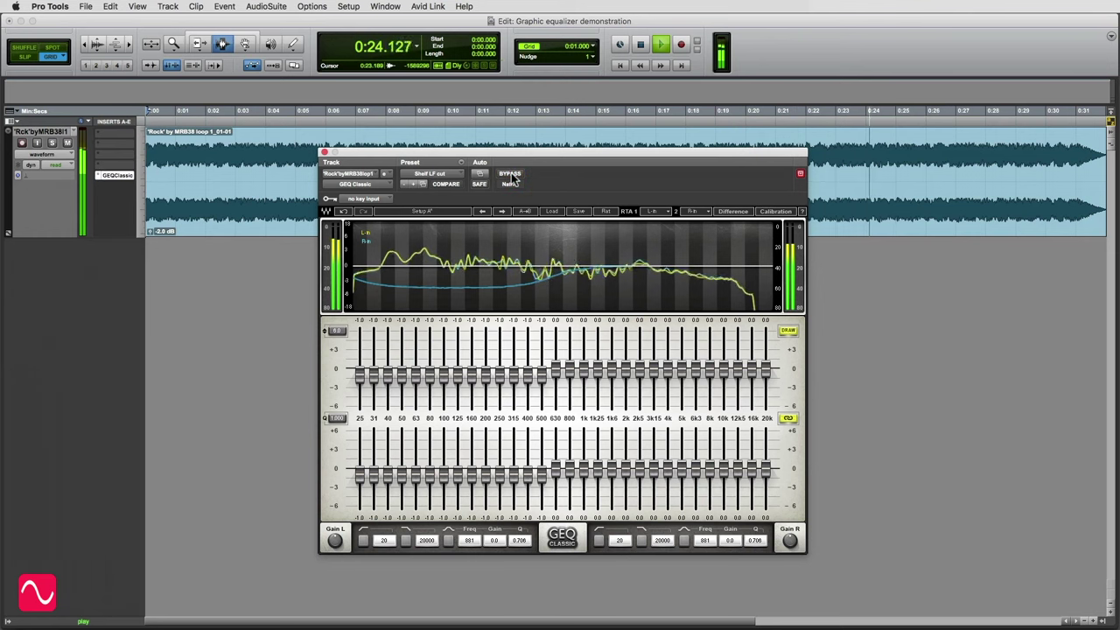
pyautogui.click(513, 176)
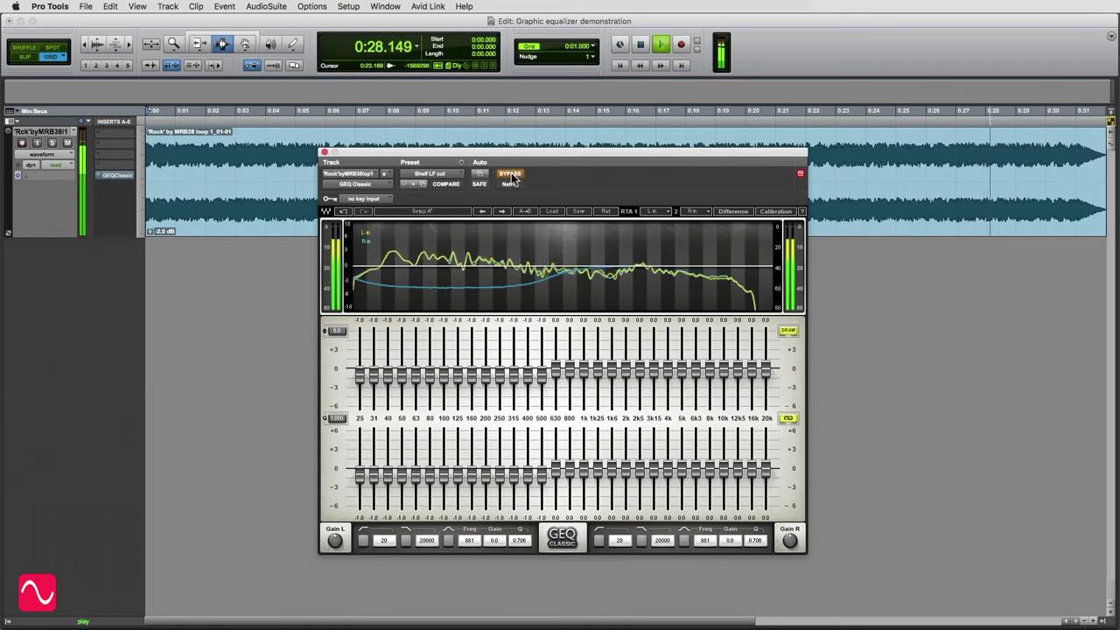
pyautogui.click(513, 176)
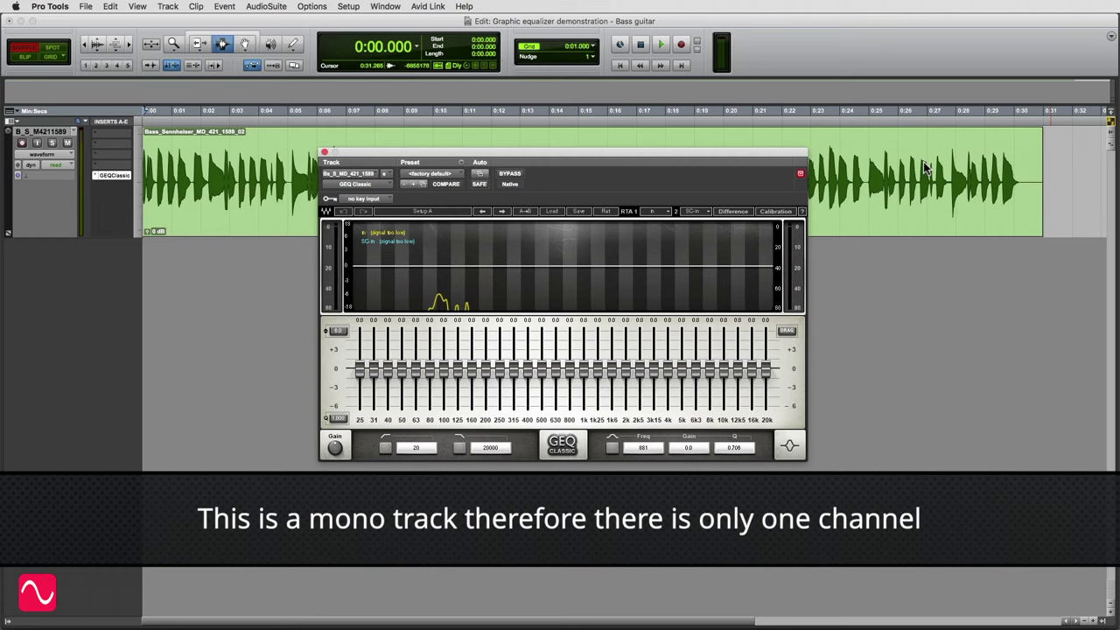
# - Play the mono bass guitar track with the equalizer flat, then with the Bass 1 curve cutting 1.6 kHz and above by 18.0 dB, and stop playback
pyautogui.press('space')
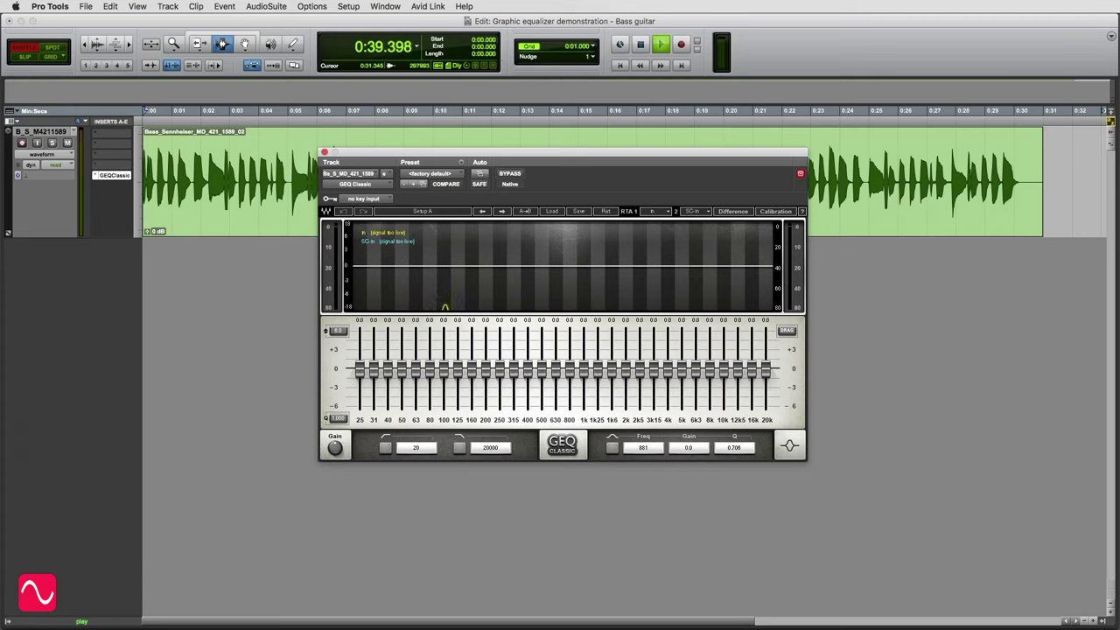
pyautogui.press('space')
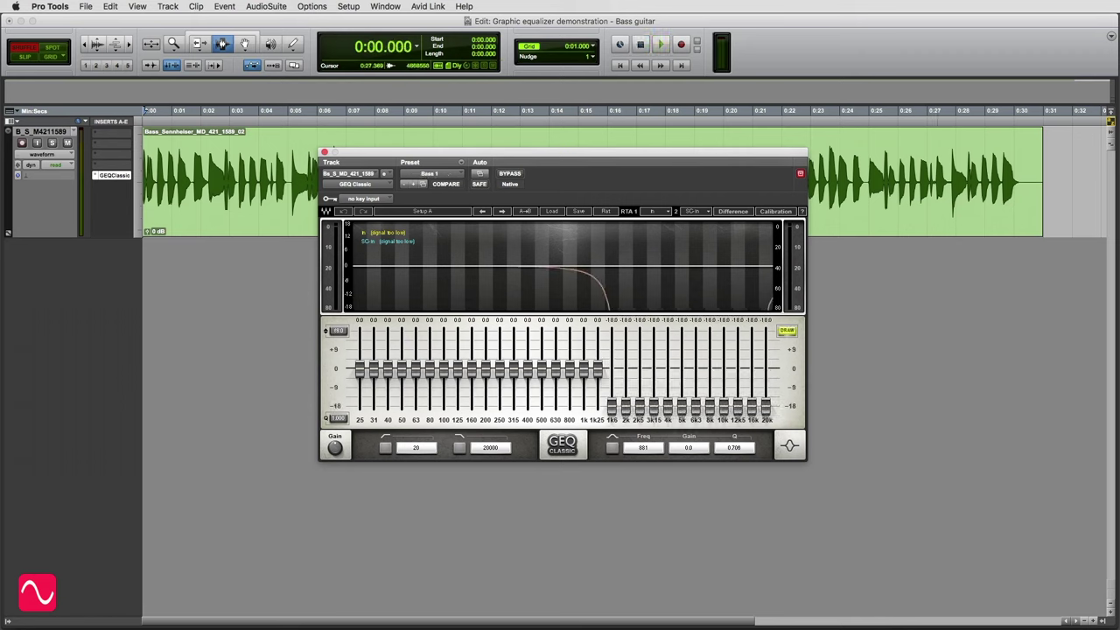
pyautogui.press('space')
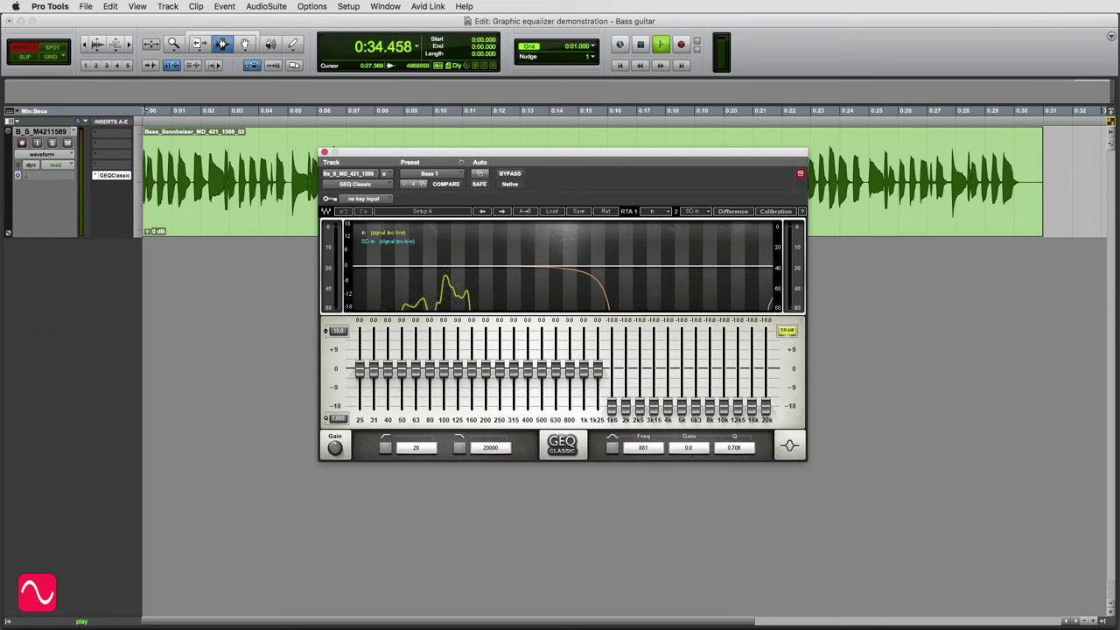
pyautogui.press('space')
# - Replay the bass guitar from the start, comparing the Bass 1 curve with the unprocessed sound by toggling the equalizer's bypass every two to four seconds
pyautogui.press('space')
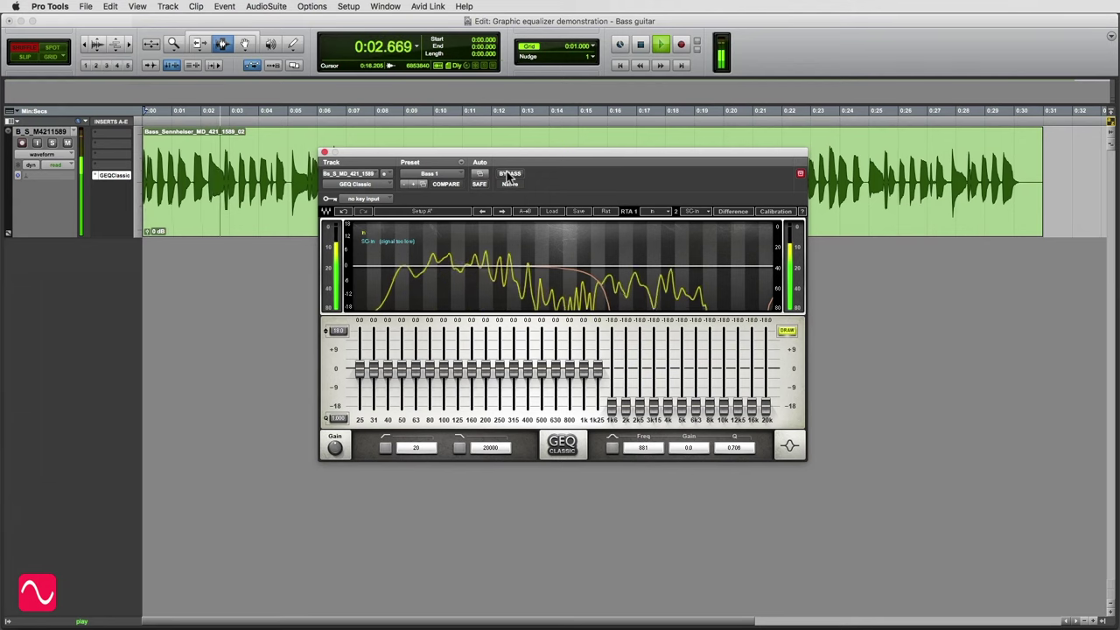
pyautogui.click(509, 174)
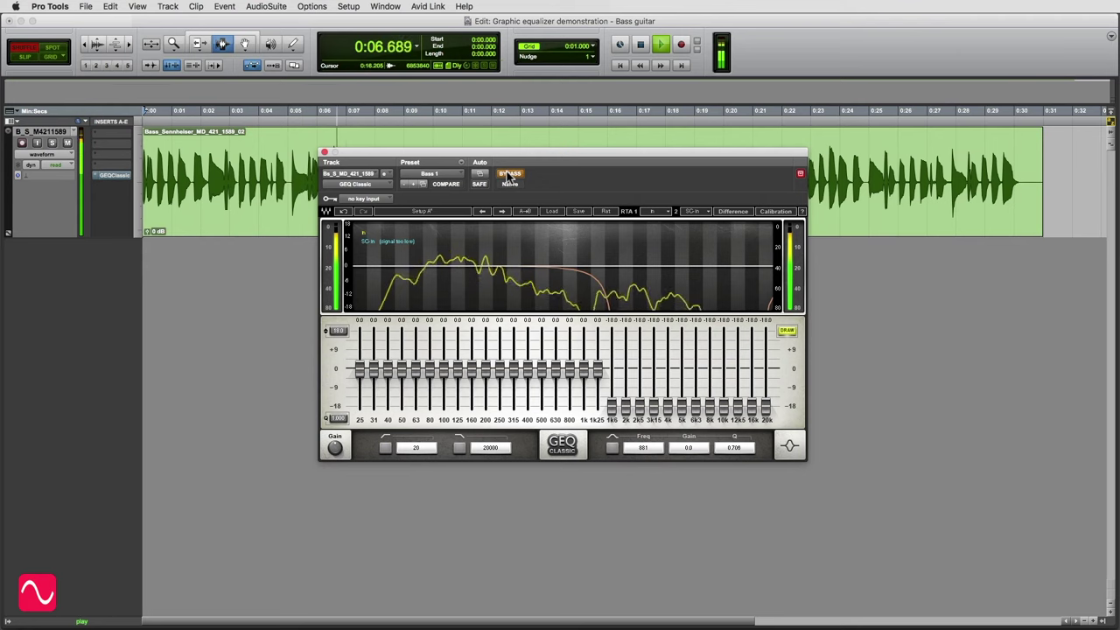
pyautogui.click(509, 174)
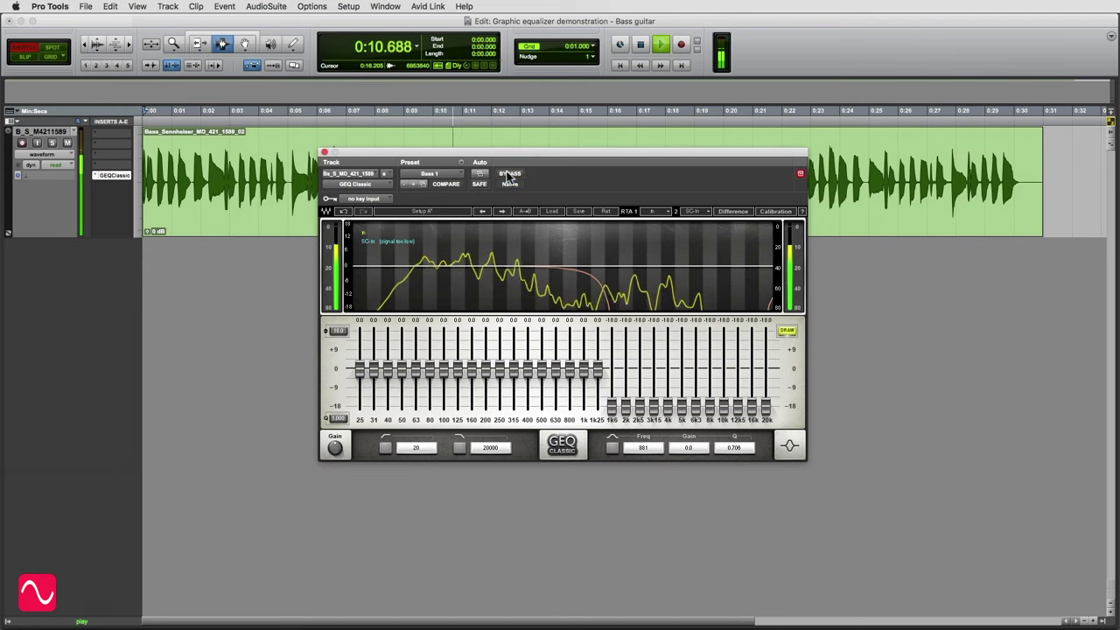
pyautogui.click(509, 174)
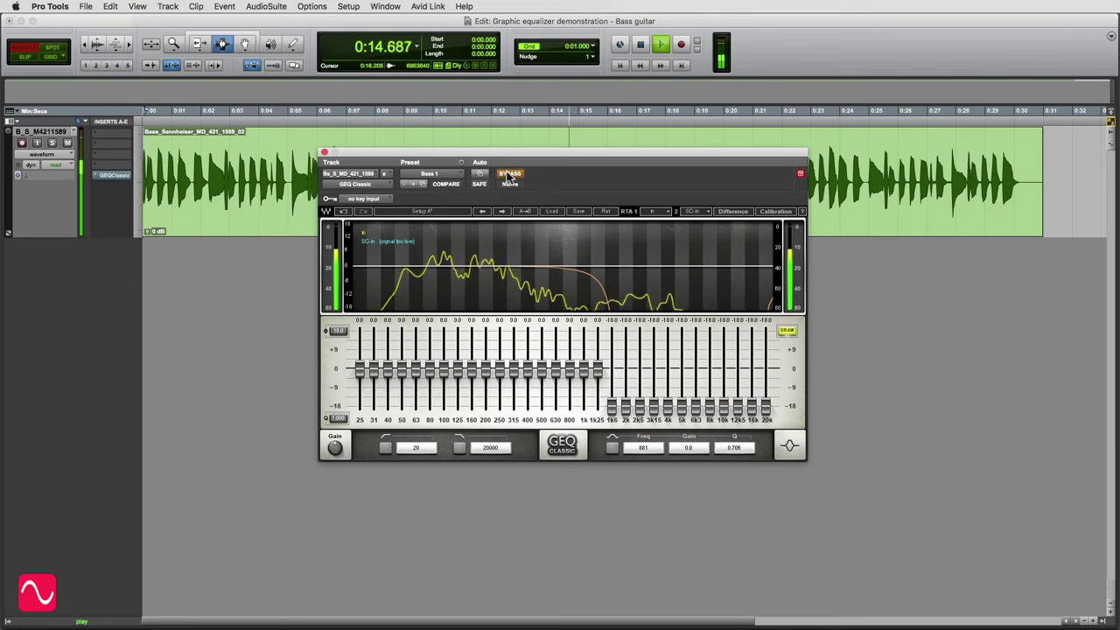
pyautogui.click(509, 174)
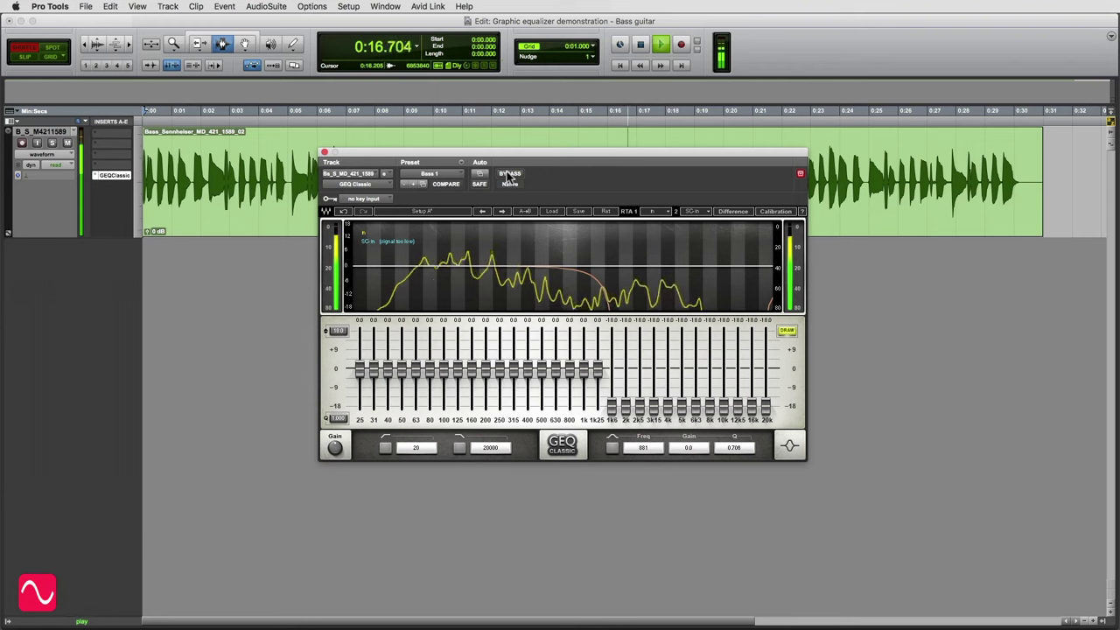
pyautogui.click(509, 174)
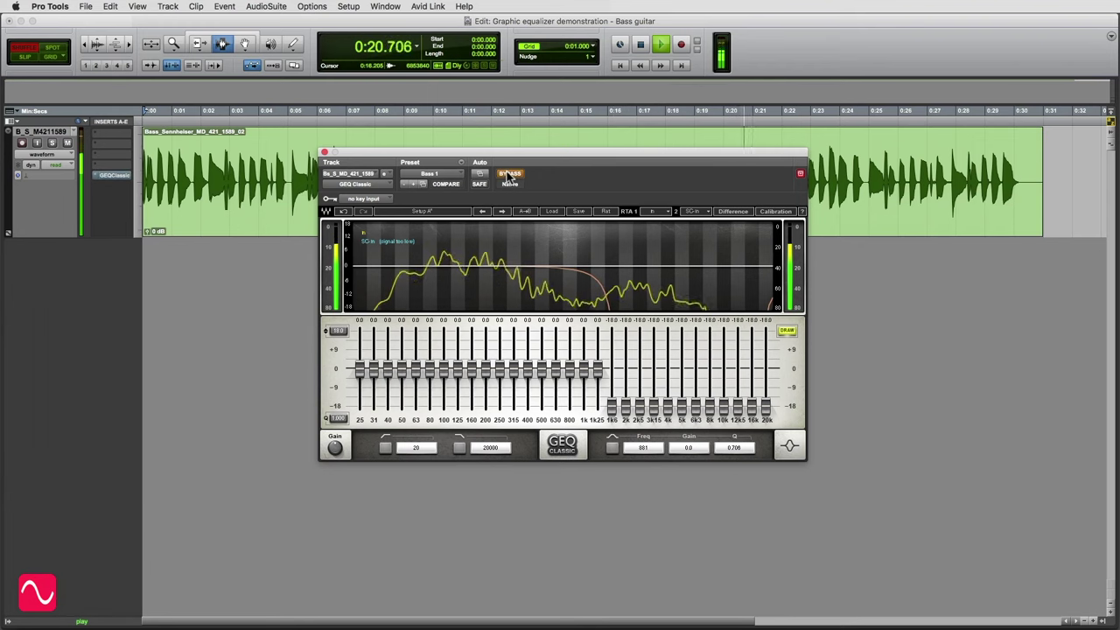
pyautogui.click(509, 174)
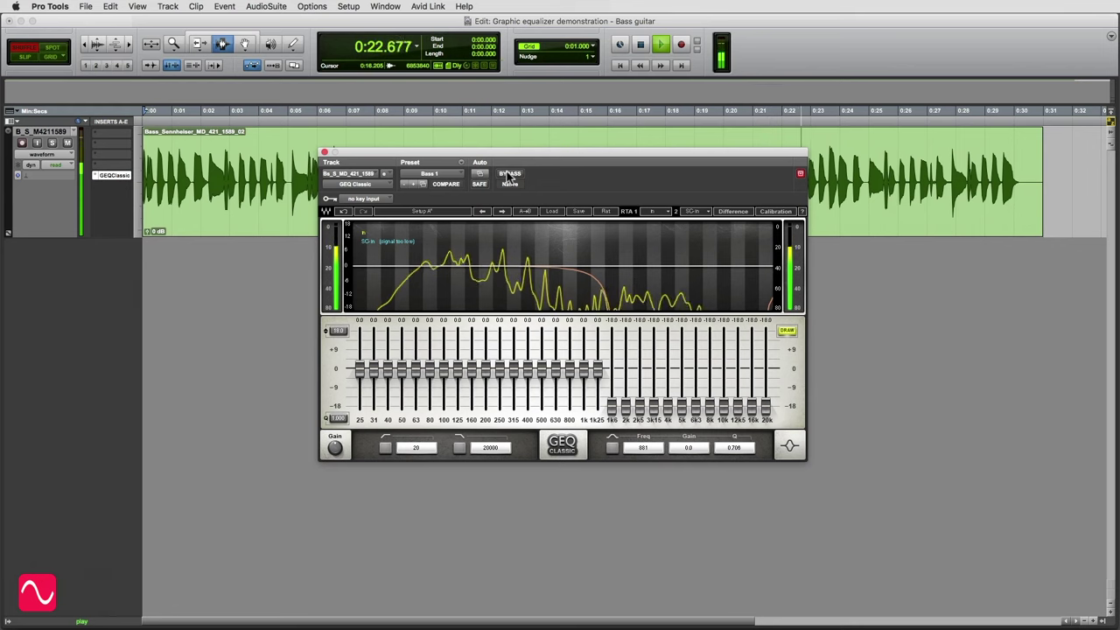
pyautogui.click(509, 174)
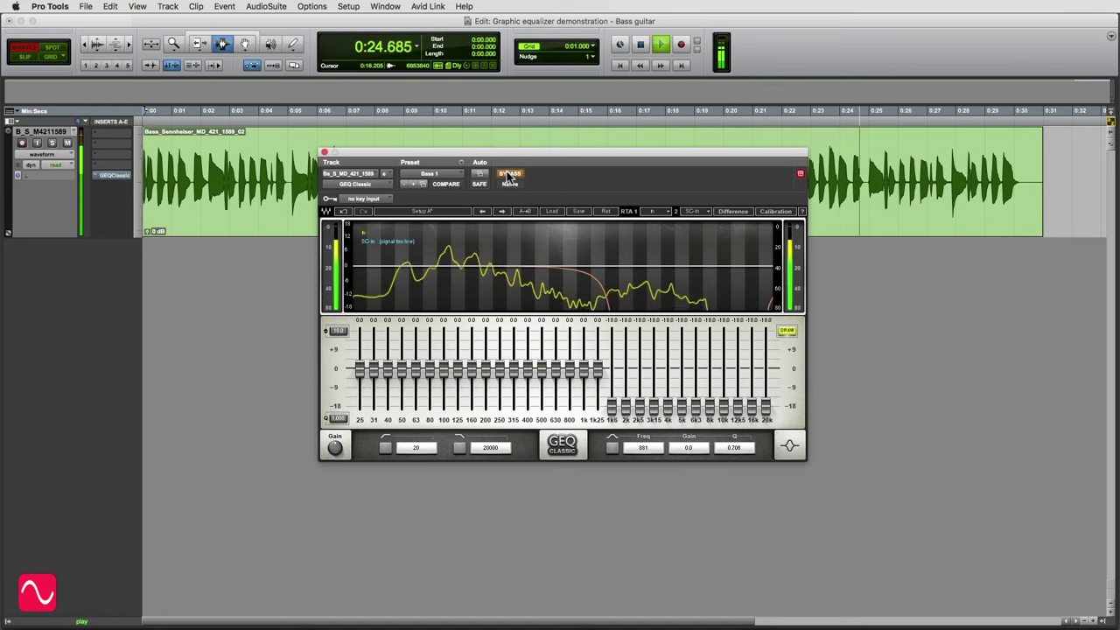
pyautogui.click(509, 174)
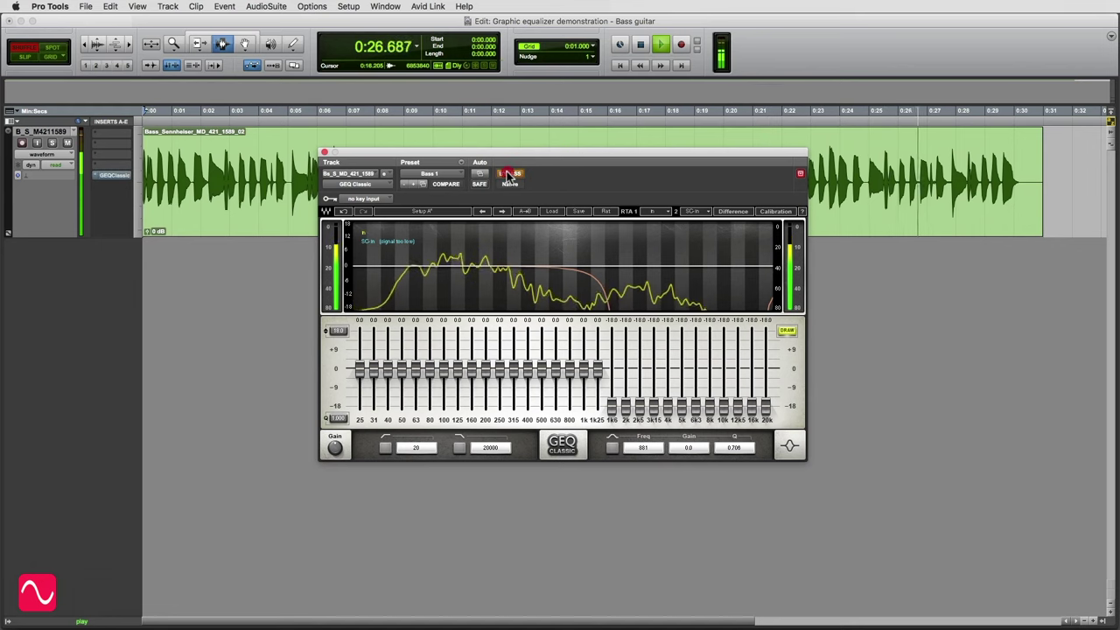
pyautogui.click(509, 174)
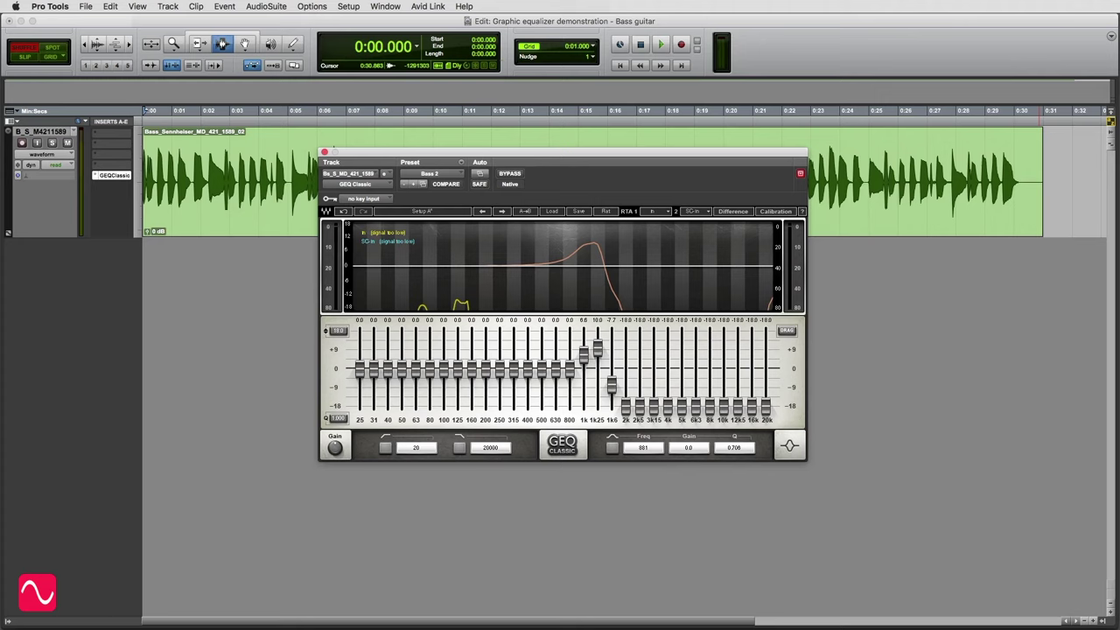
# - Play the bass with the Bass 2 curve peaking at 1.25 kHz and cutting 2 kHz up by 18.0 dB, then replay it while toggling bypass
pyautogui.press('space')
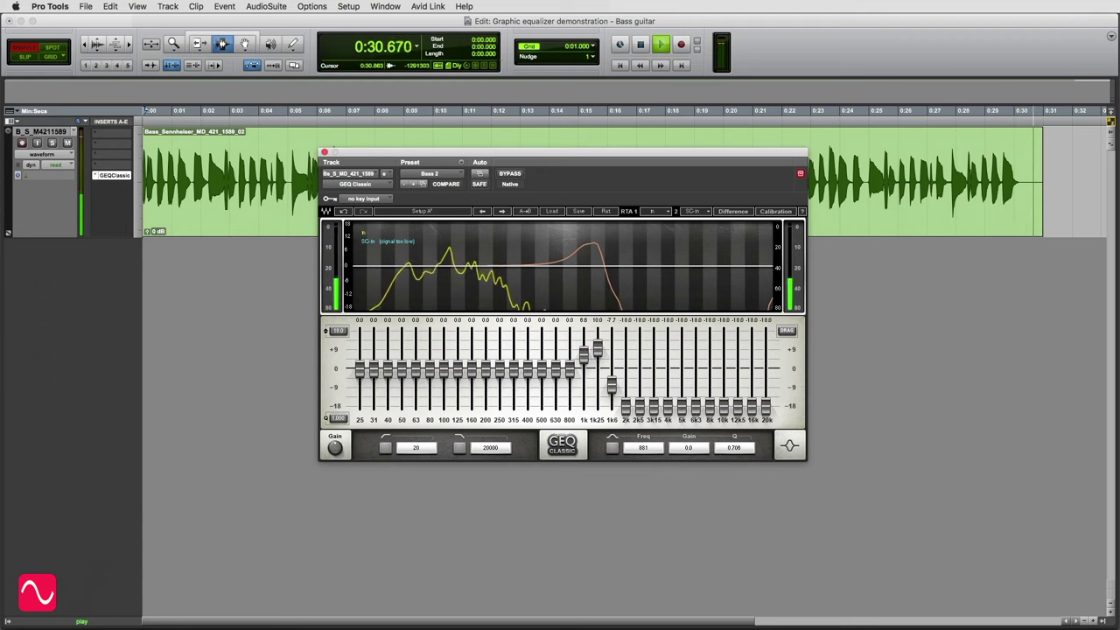
pyautogui.press('space')
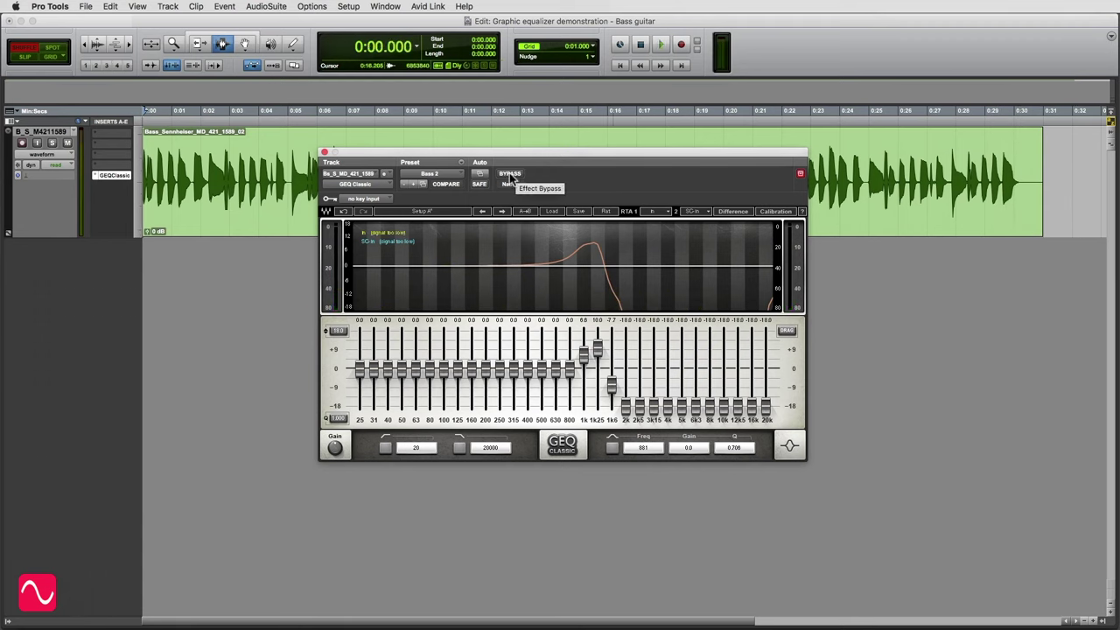
pyautogui.press('space')
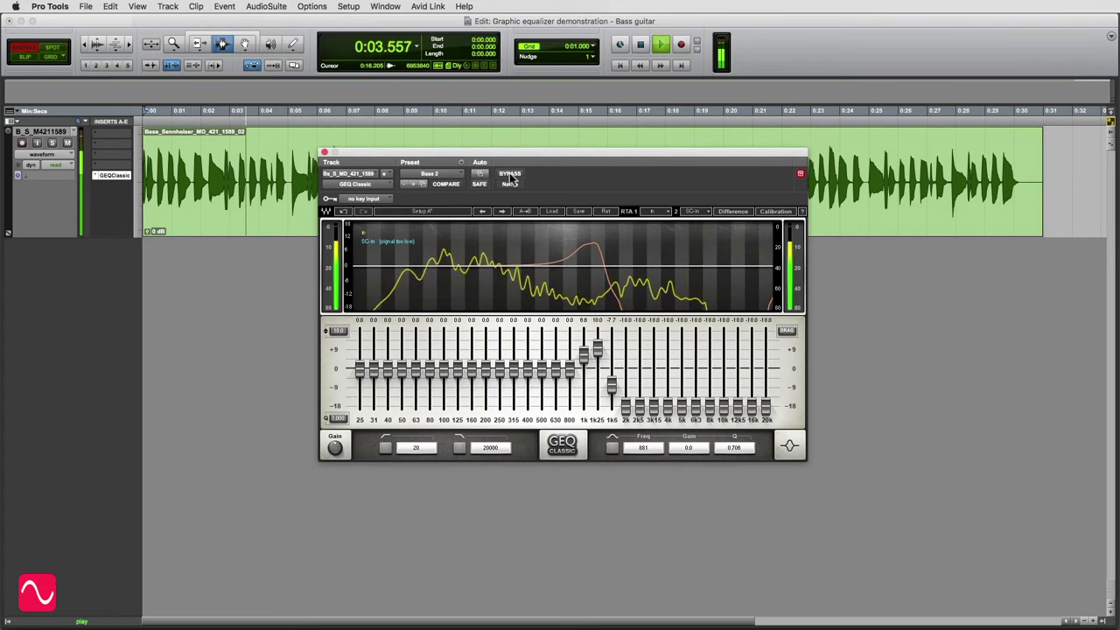
pyautogui.click(509, 172)
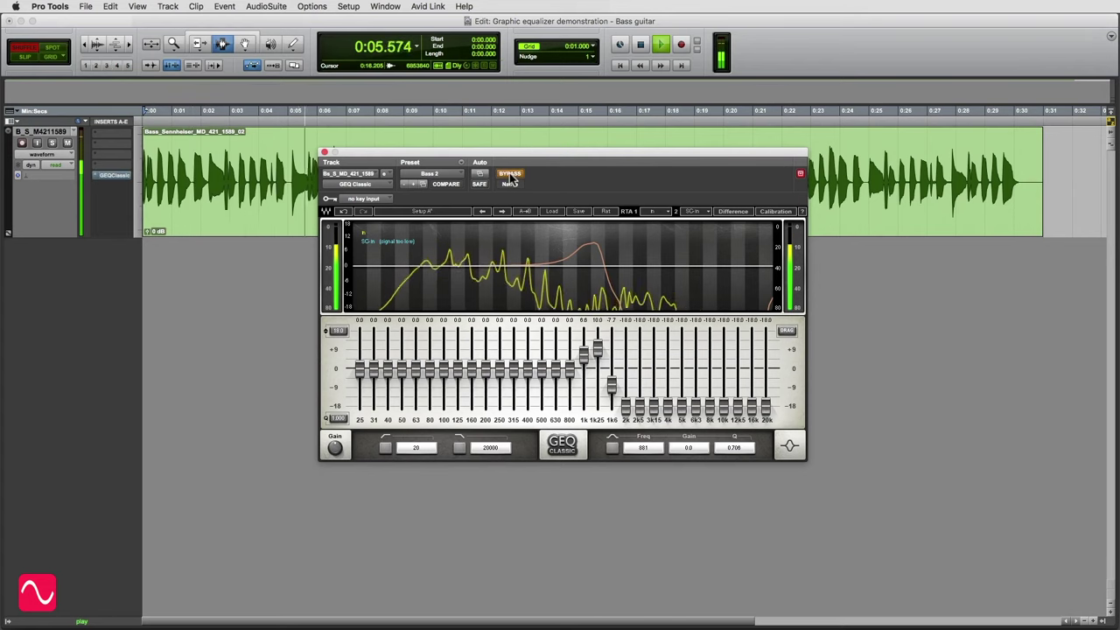
pyautogui.click(509, 173)
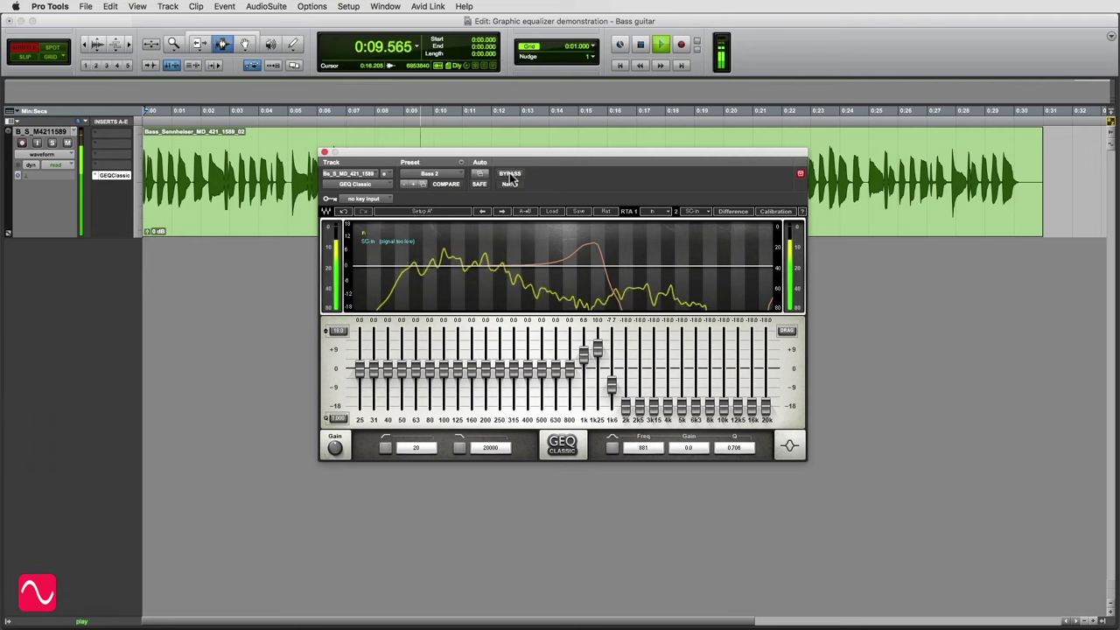
pyautogui.click(509, 172)
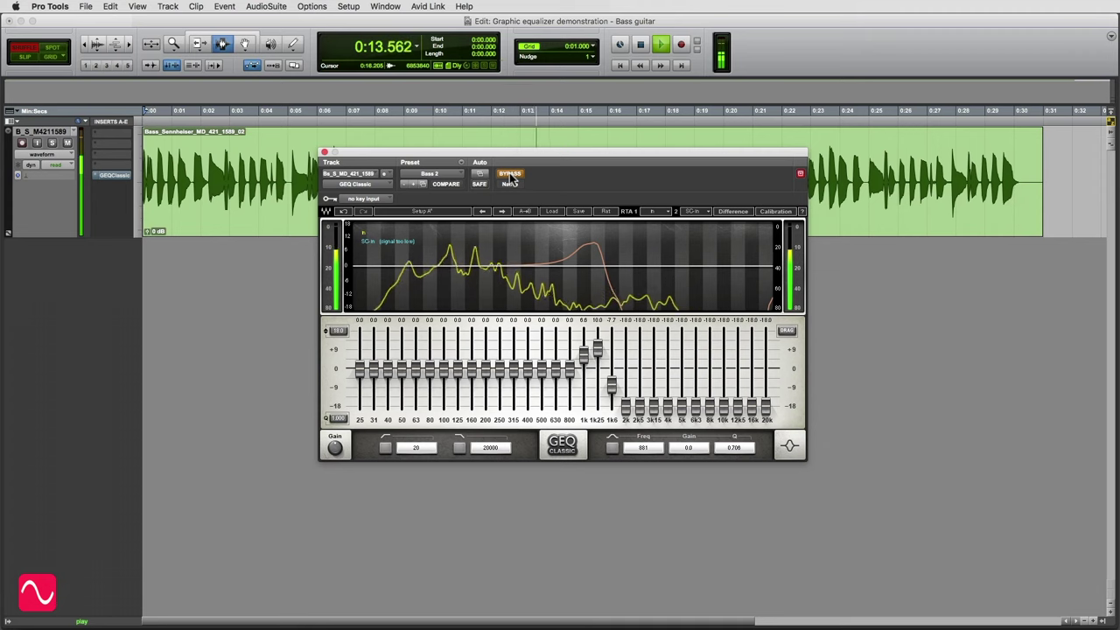
pyautogui.click(509, 173)
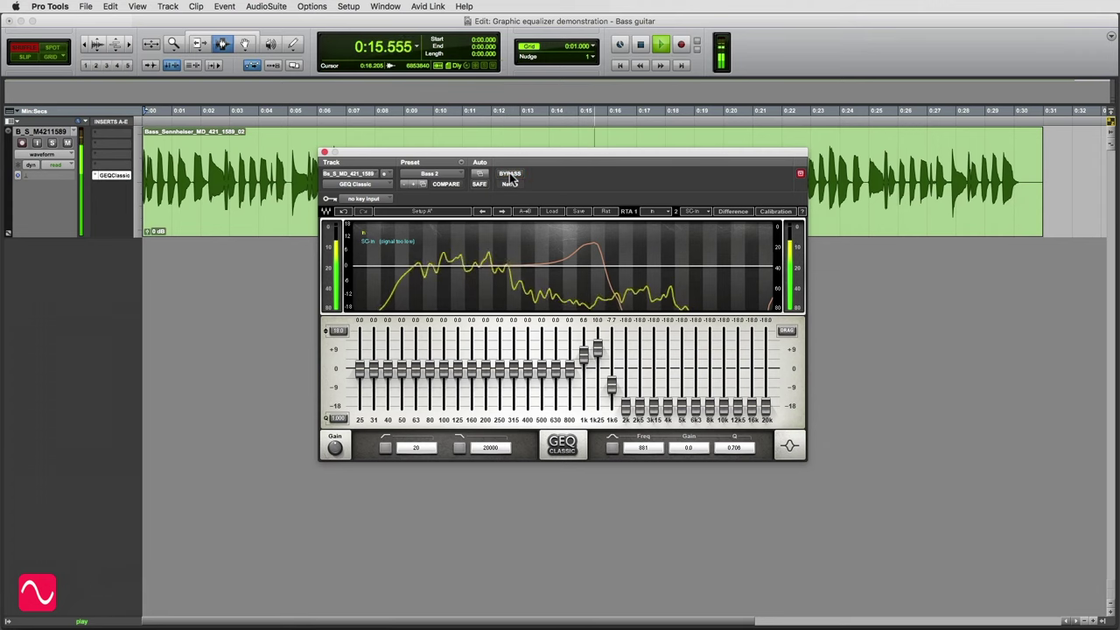
pyautogui.click(509, 172)
pyautogui.click(509, 172)
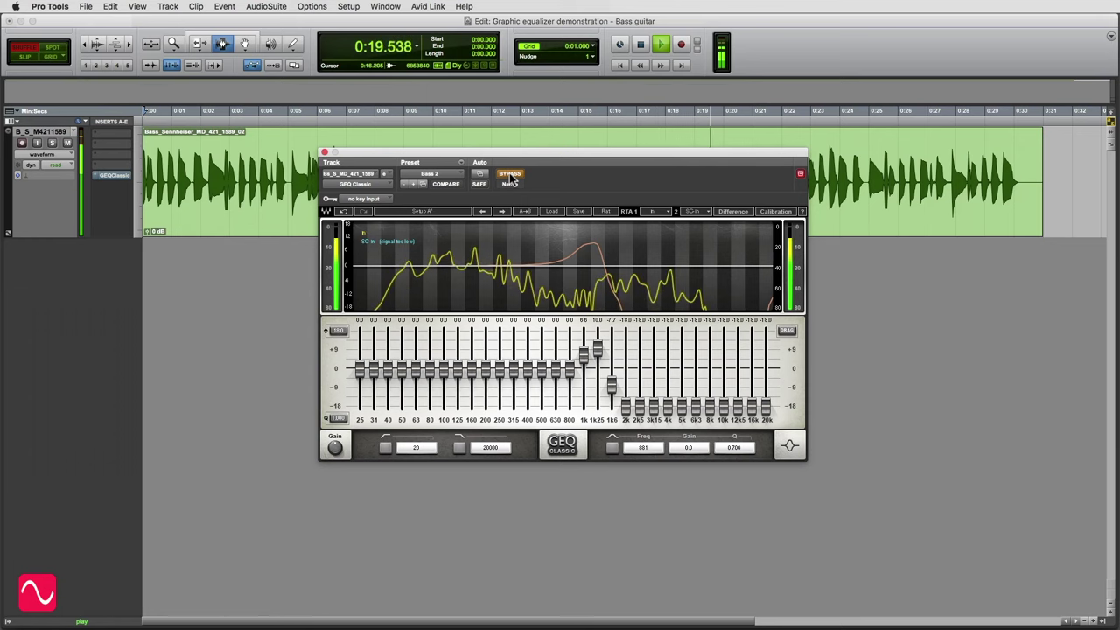
pyautogui.click(509, 173)
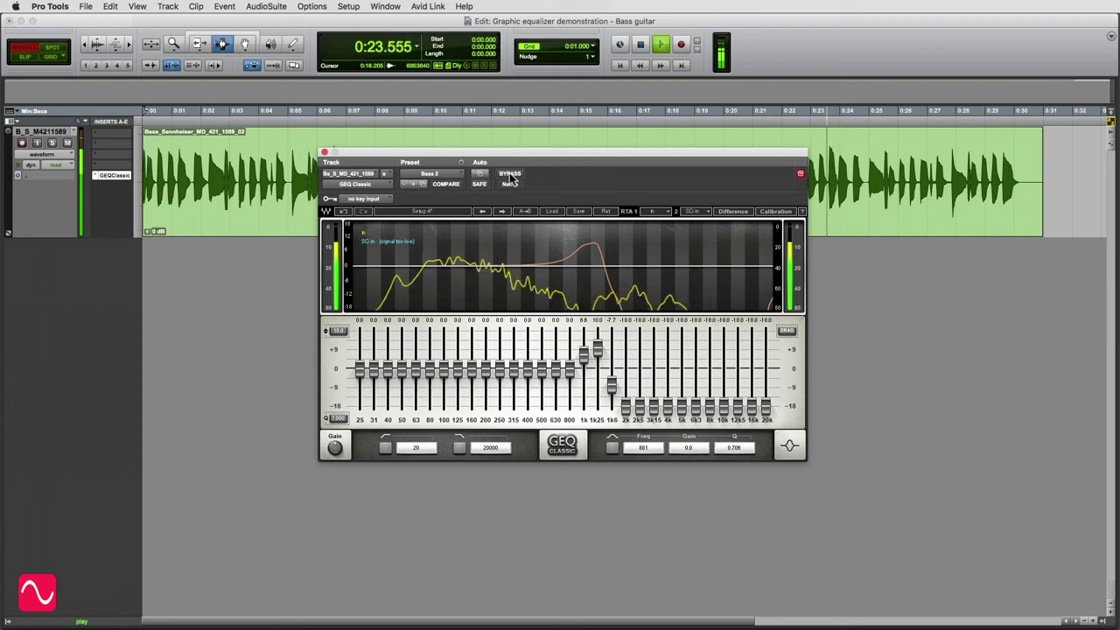
pyautogui.click(509, 173)
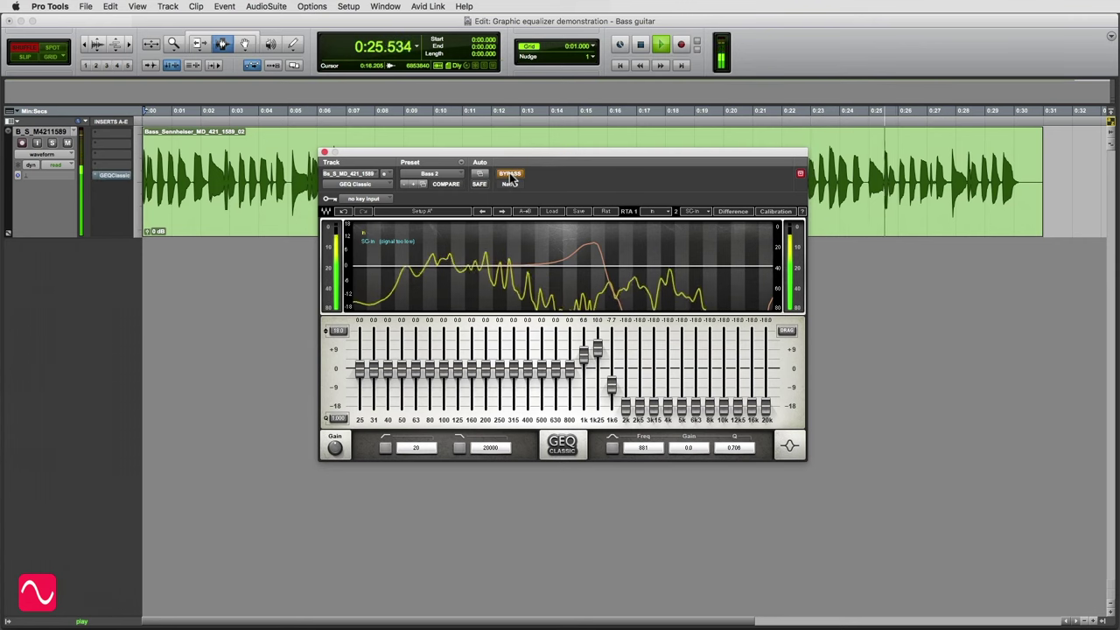
pyautogui.click(510, 173)
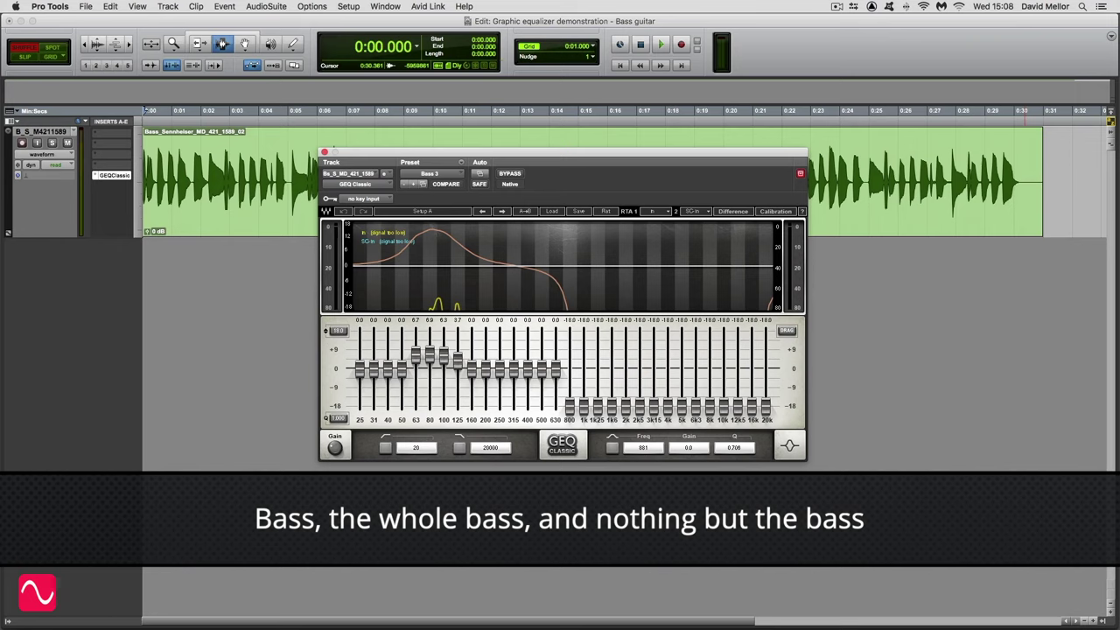
# - Play the bass guitar with the Bass 3 curve cutting 800 Hz up by 18.0 dB, then replay it while toggling the equalizer's bypass, and stop playback
pyautogui.press('space')
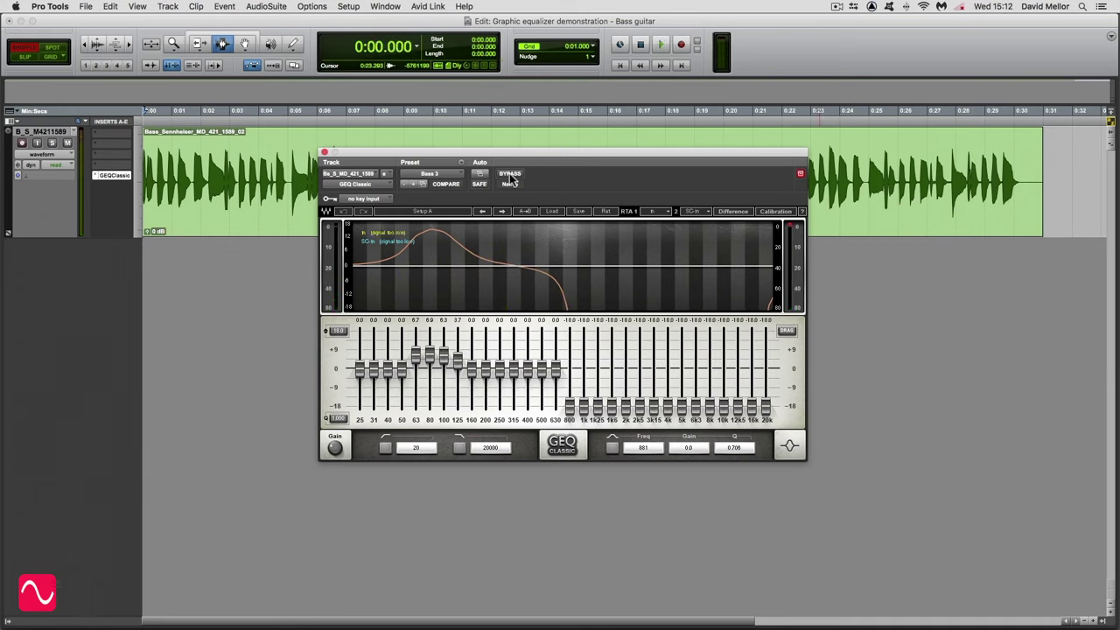
pyautogui.press('space')
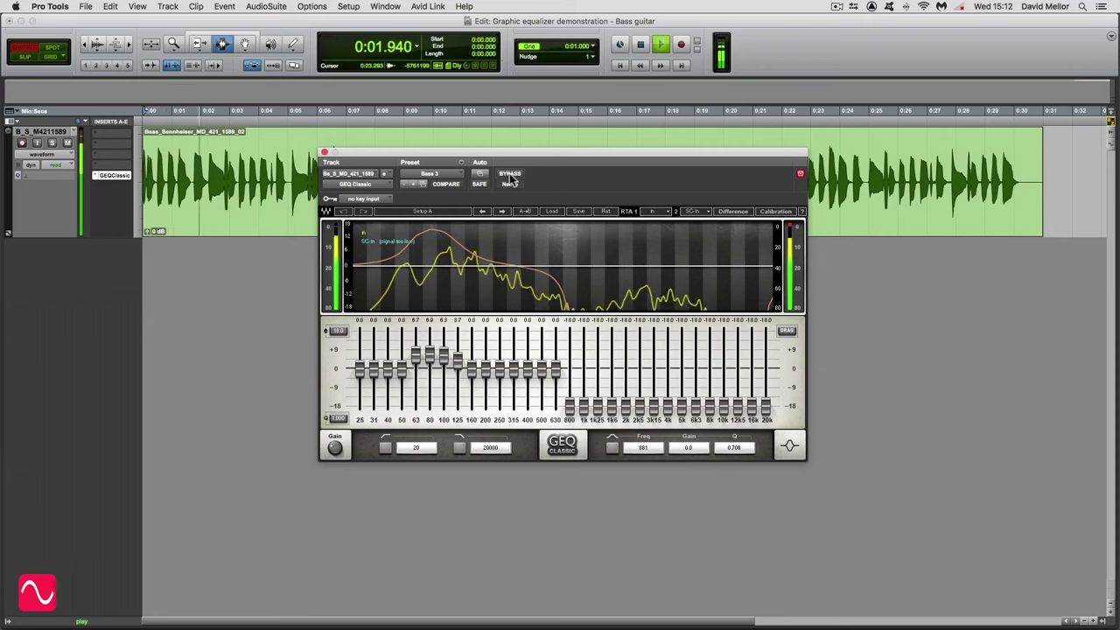
pyautogui.click(510, 174)
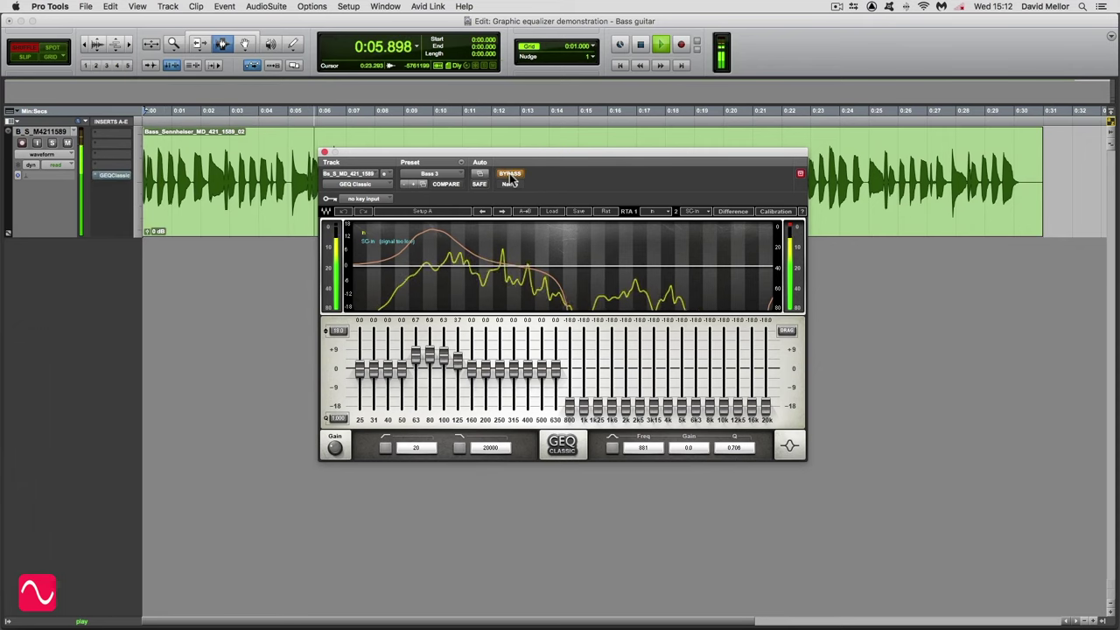
pyautogui.click(511, 177)
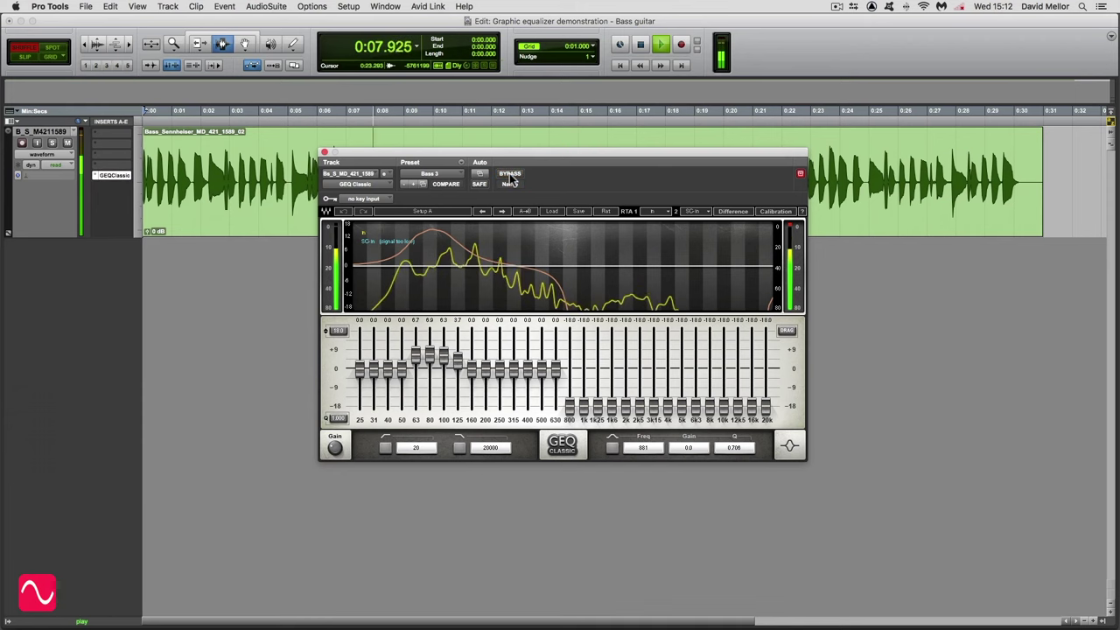
pyautogui.click(509, 174)
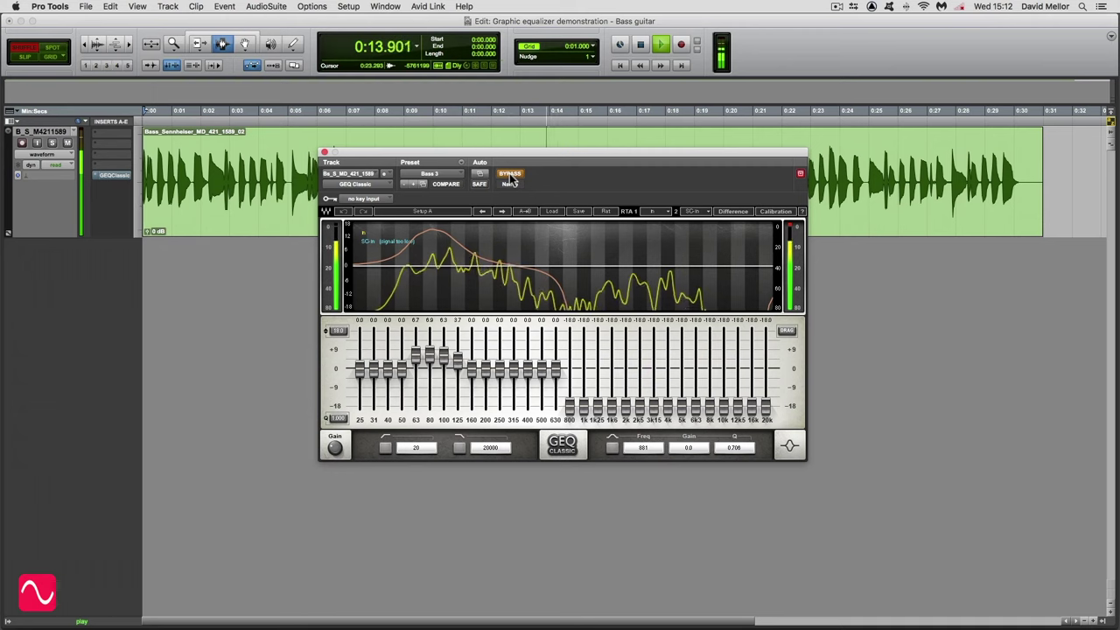
pyautogui.click(511, 175)
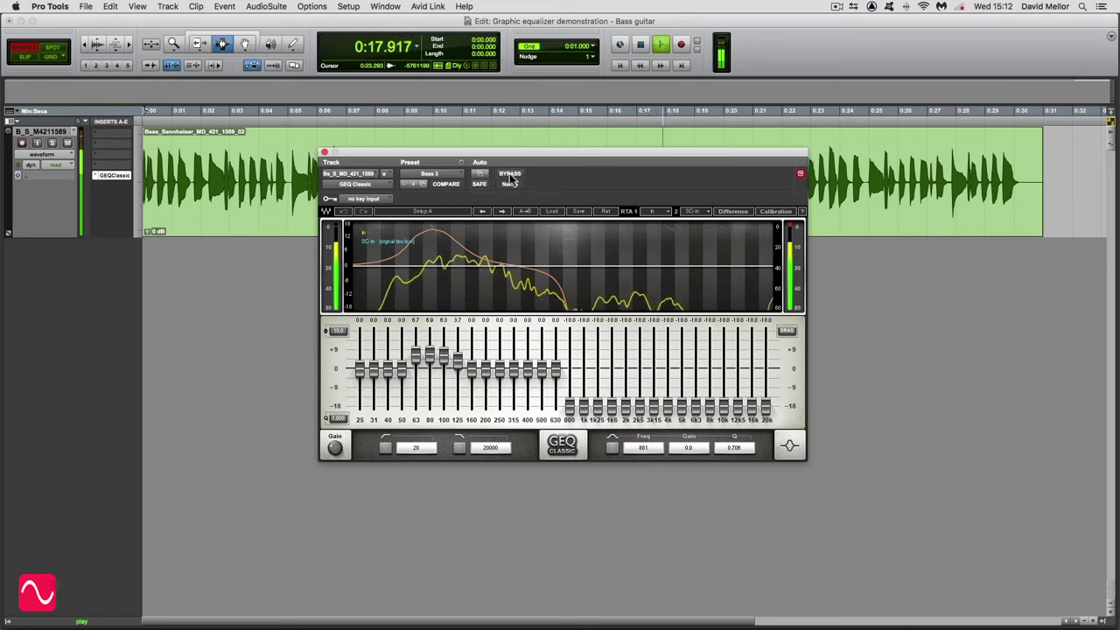
pyautogui.click(511, 175)
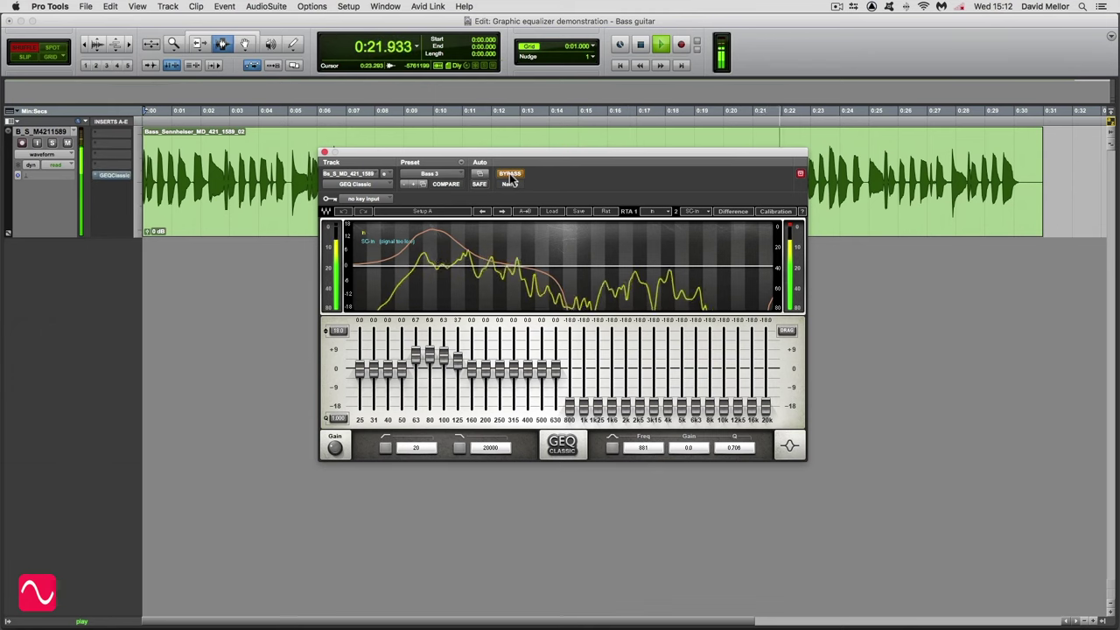
pyautogui.click(512, 175)
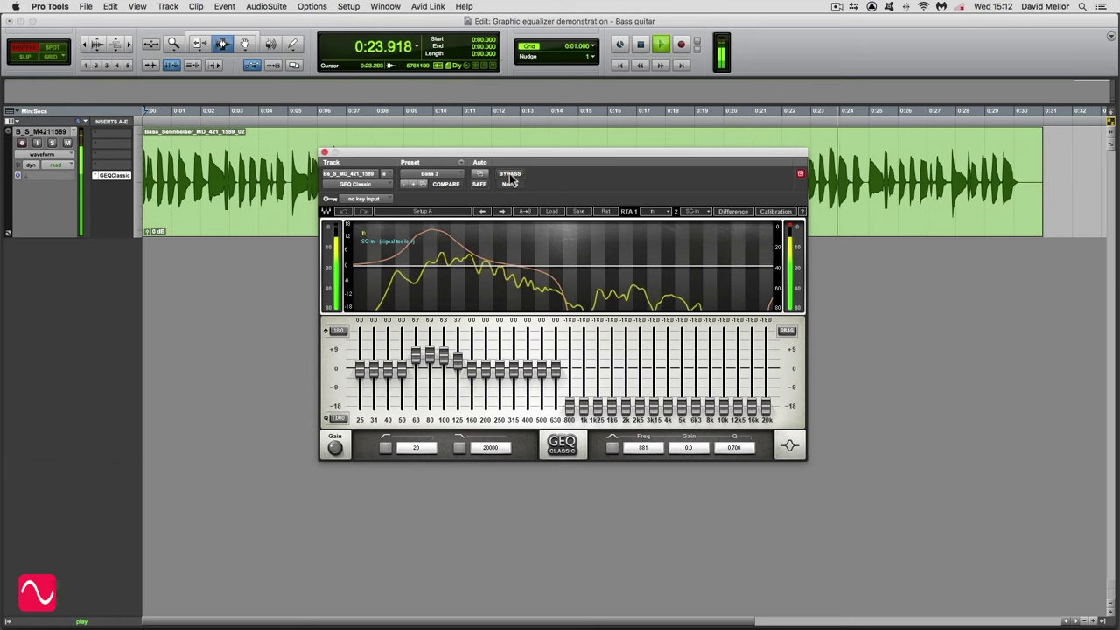
pyautogui.click(512, 176)
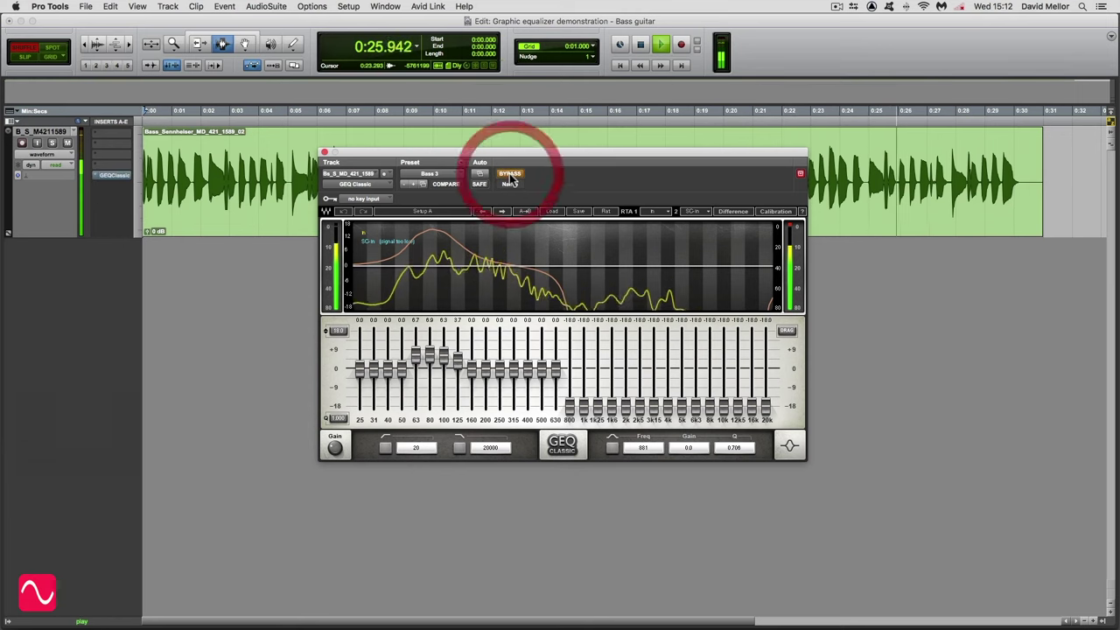
pyautogui.click(512, 176)
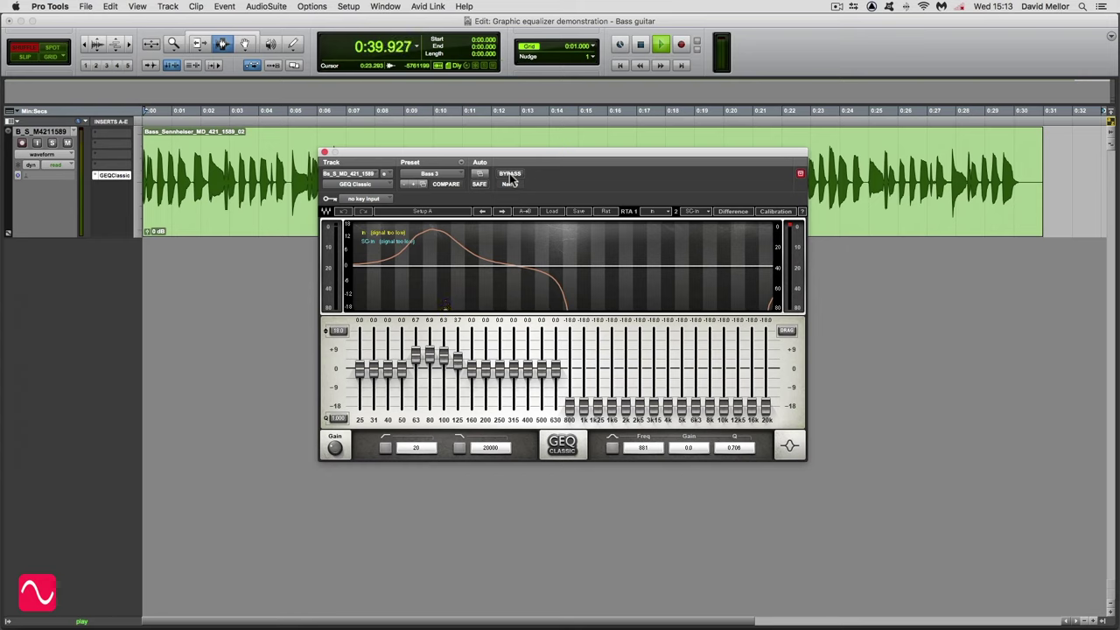
pyautogui.press('space')
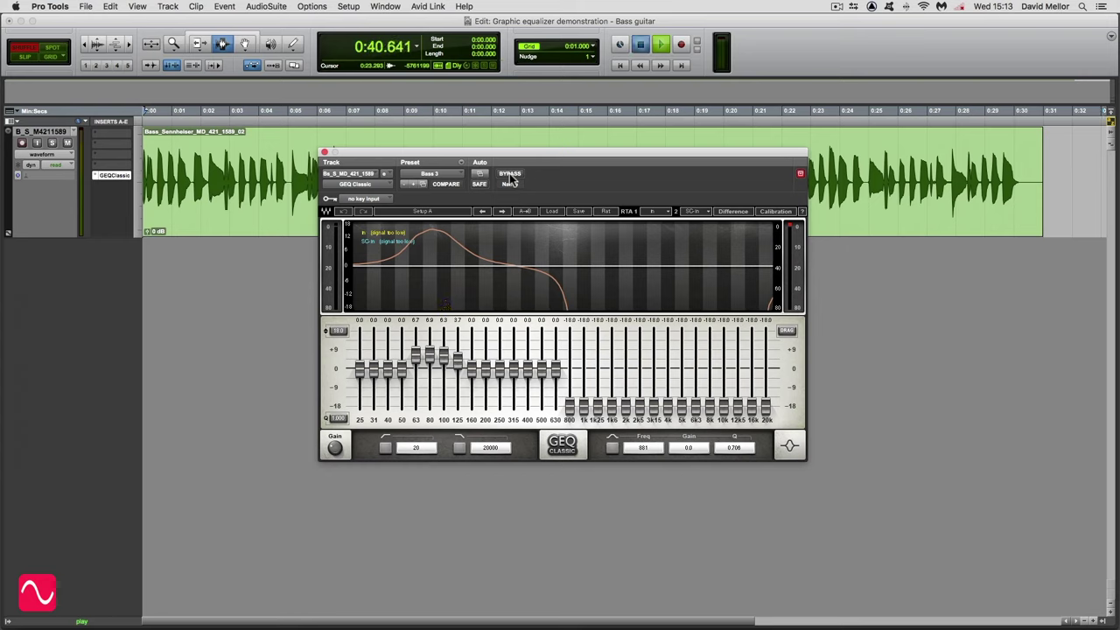